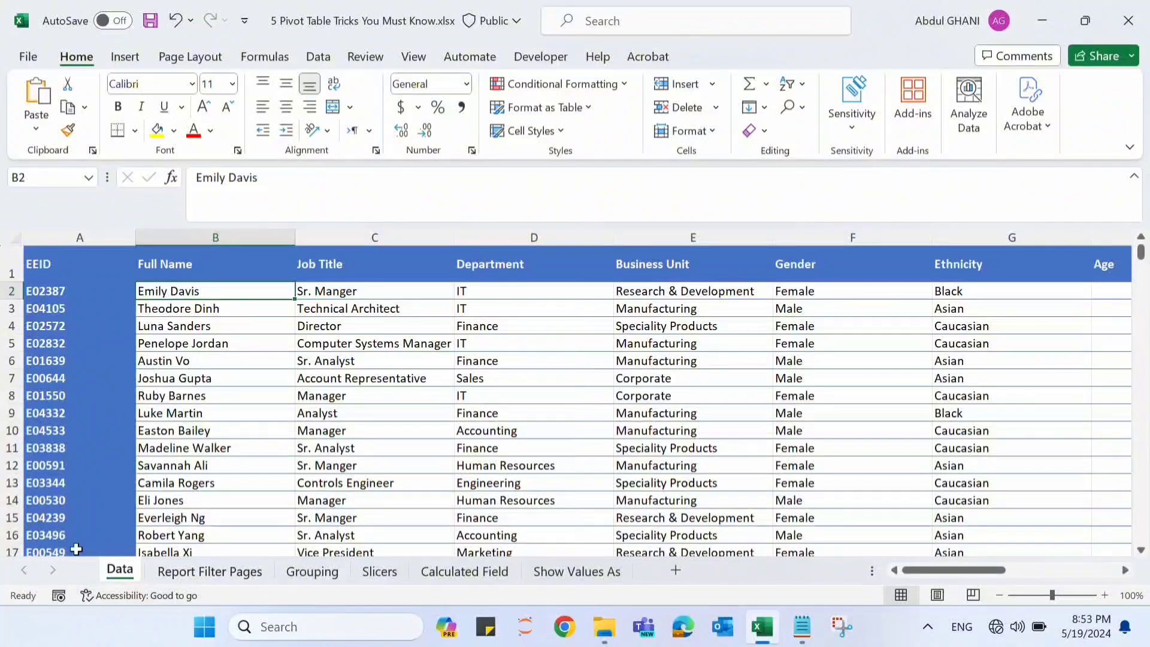
# Build the Report Filter Pages pivot with Department rows, Count of EEID values and a Country filter.
pyautogui.click(187, 380)
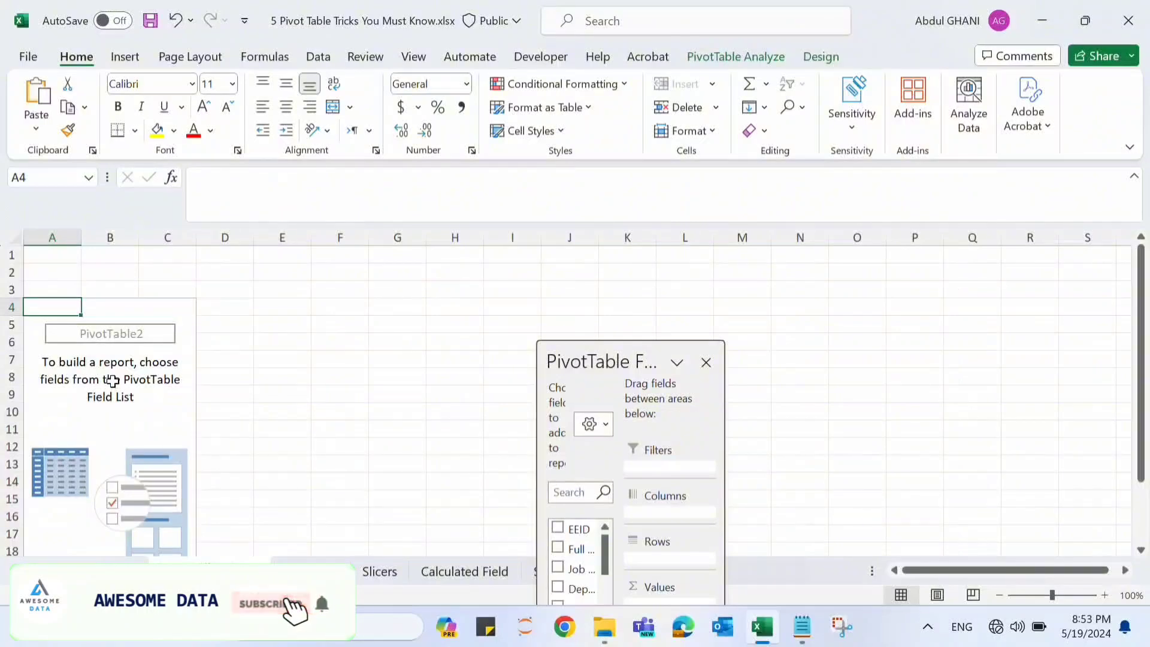
pyautogui.moveTo(588, 360); pyautogui.dragTo(360, 114)
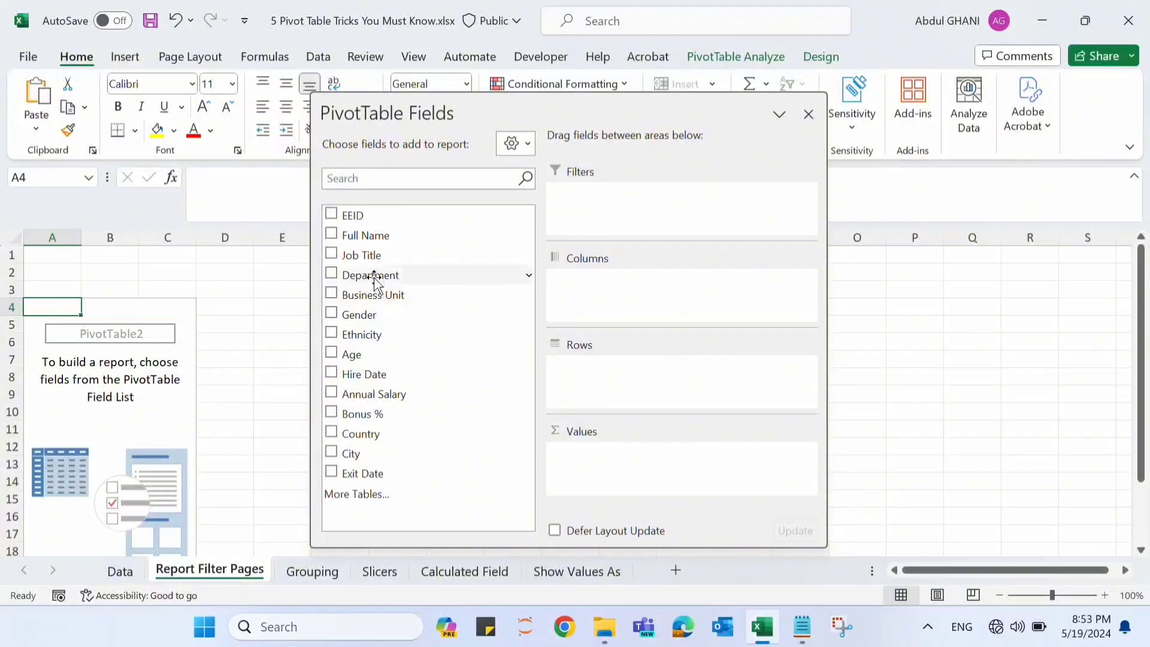
pyautogui.moveTo(374, 279); pyautogui.dragTo(612, 343)
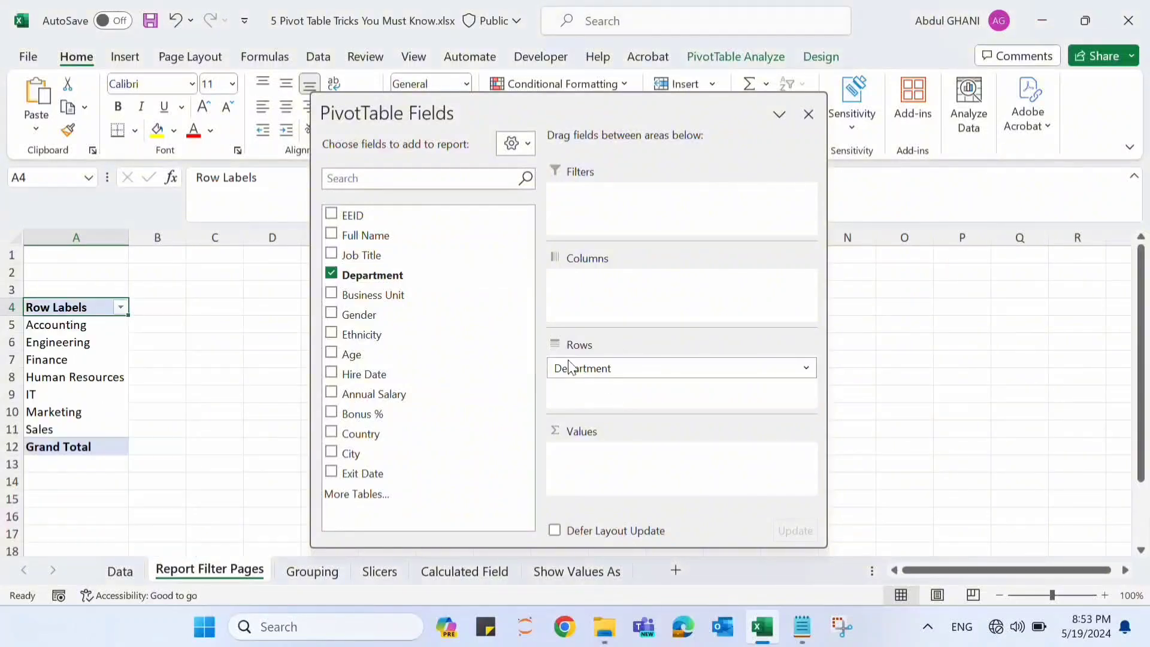
pyautogui.moveTo(356, 217); pyautogui.dragTo(595, 462)
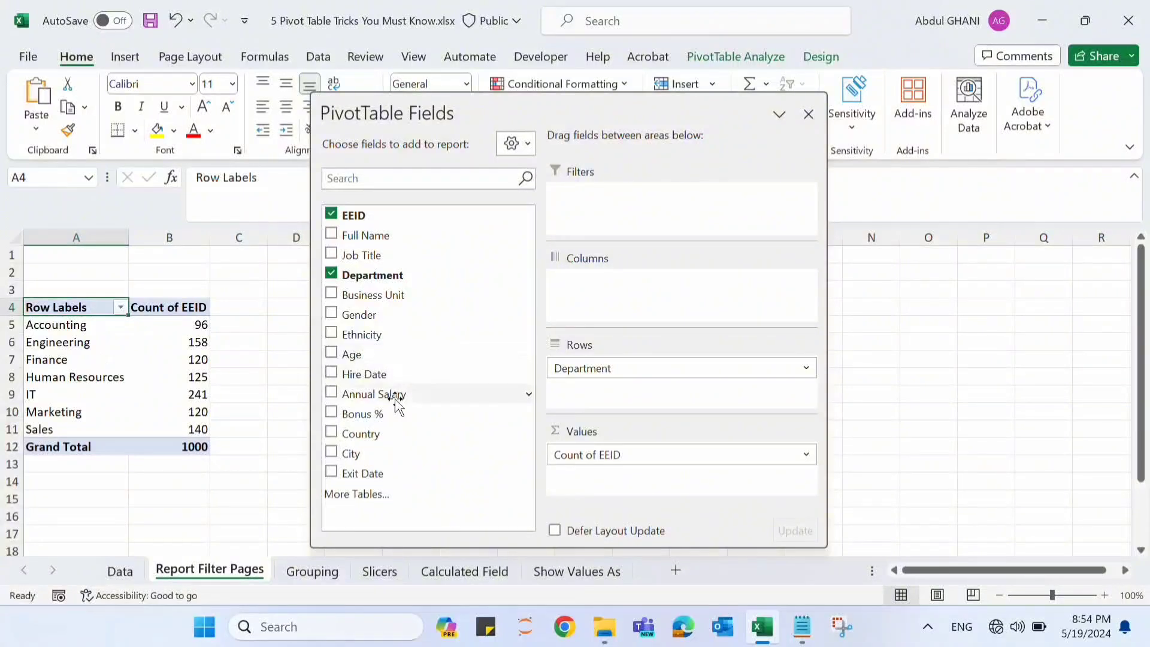
pyautogui.moveTo(424, 432); pyautogui.dragTo(588, 211)
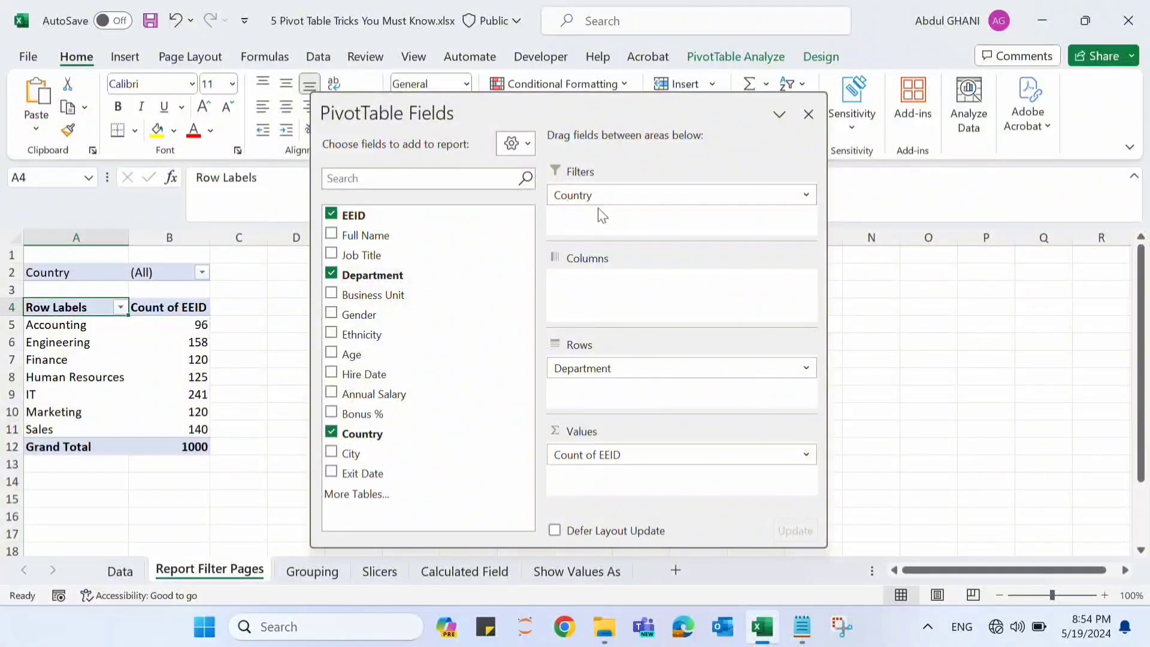
pyautogui.click(202, 273)
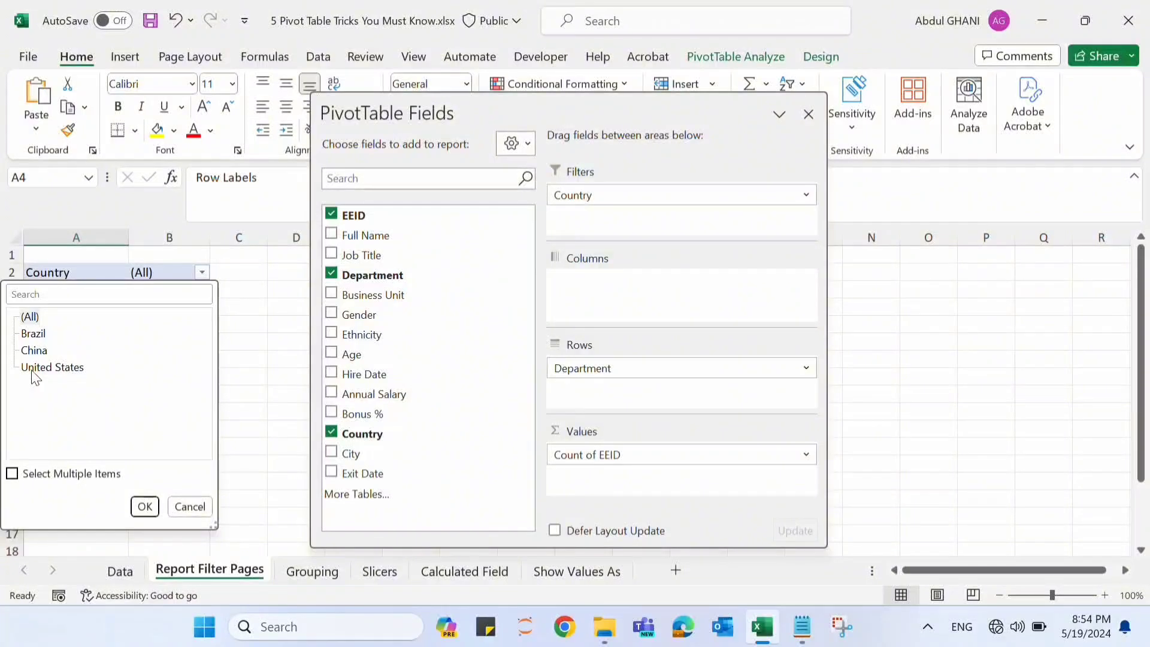
pyautogui.click(52, 476)
pyautogui.click(51, 477)
pyautogui.click(144, 507)
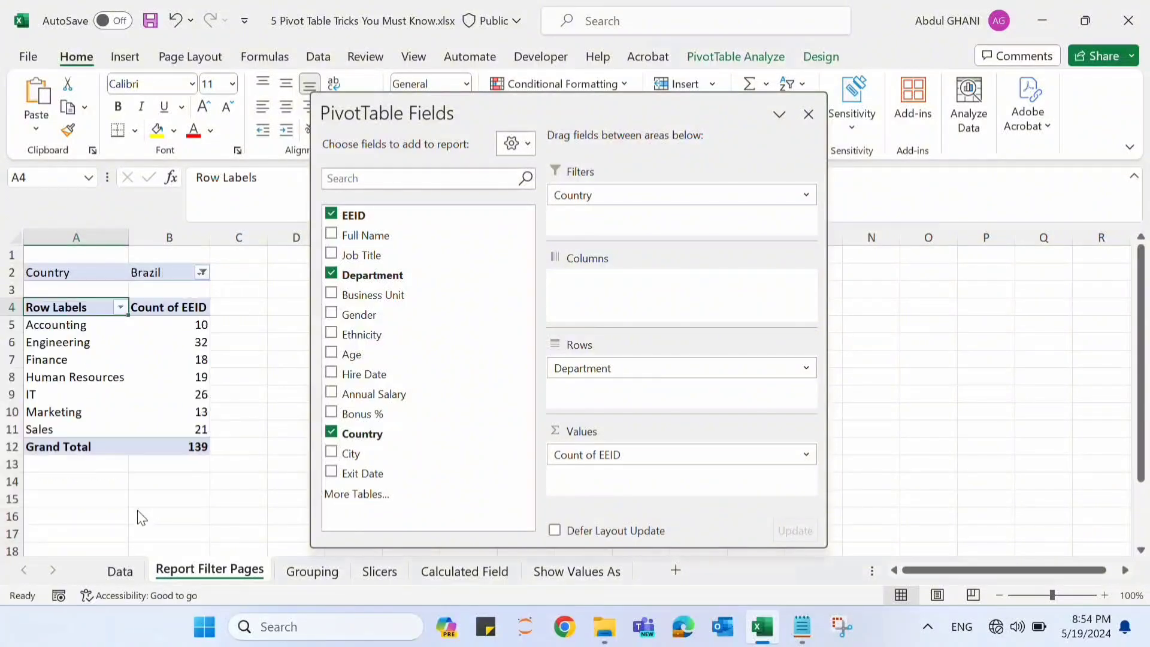
pyautogui.click(179, 447)
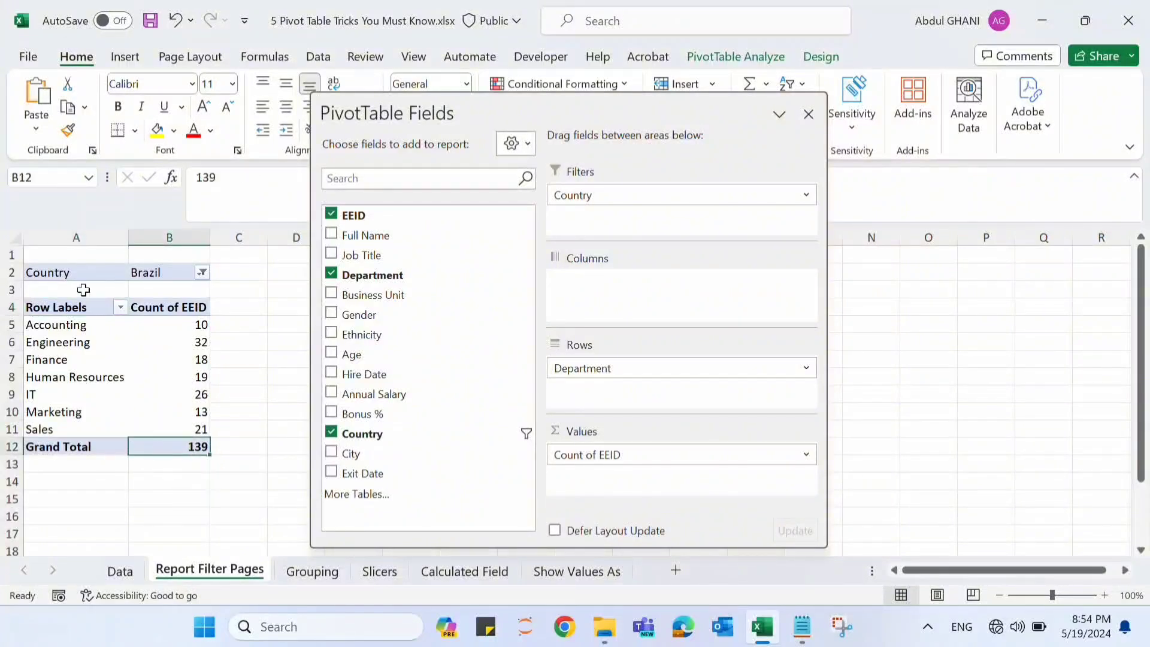
pyautogui.click(203, 273)
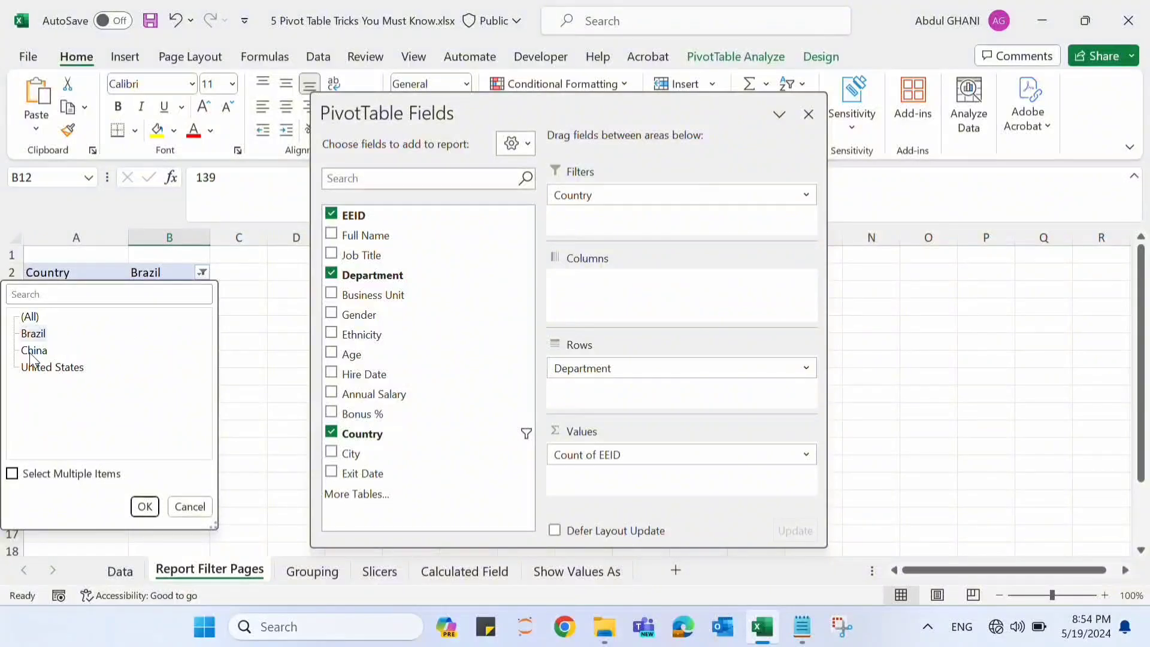
pyautogui.click(144, 506)
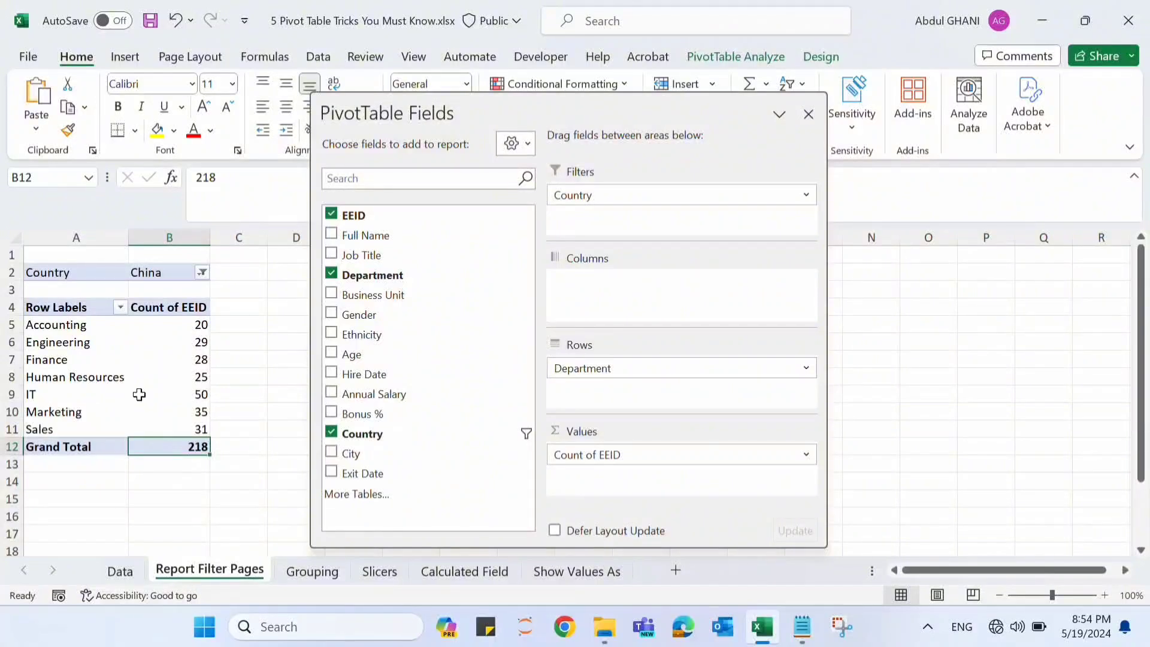
pyautogui.moveTo(357, 114); pyautogui.dragTo(775, 105)
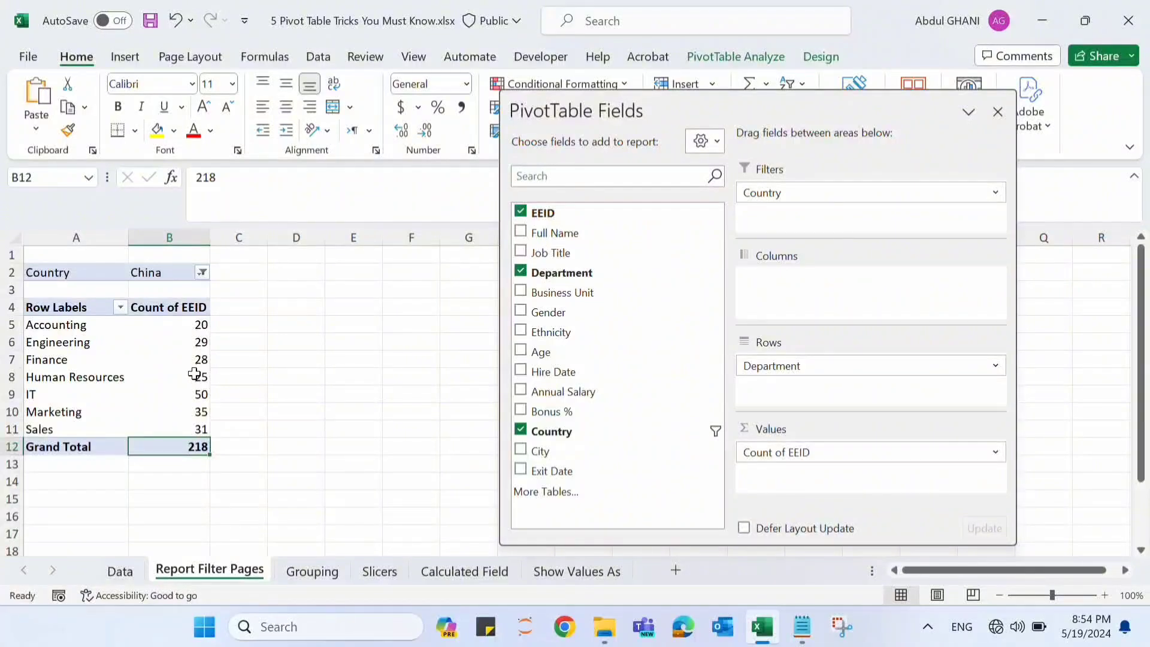
pyautogui.moveTo(194, 373)
pyautogui.click(202, 272)
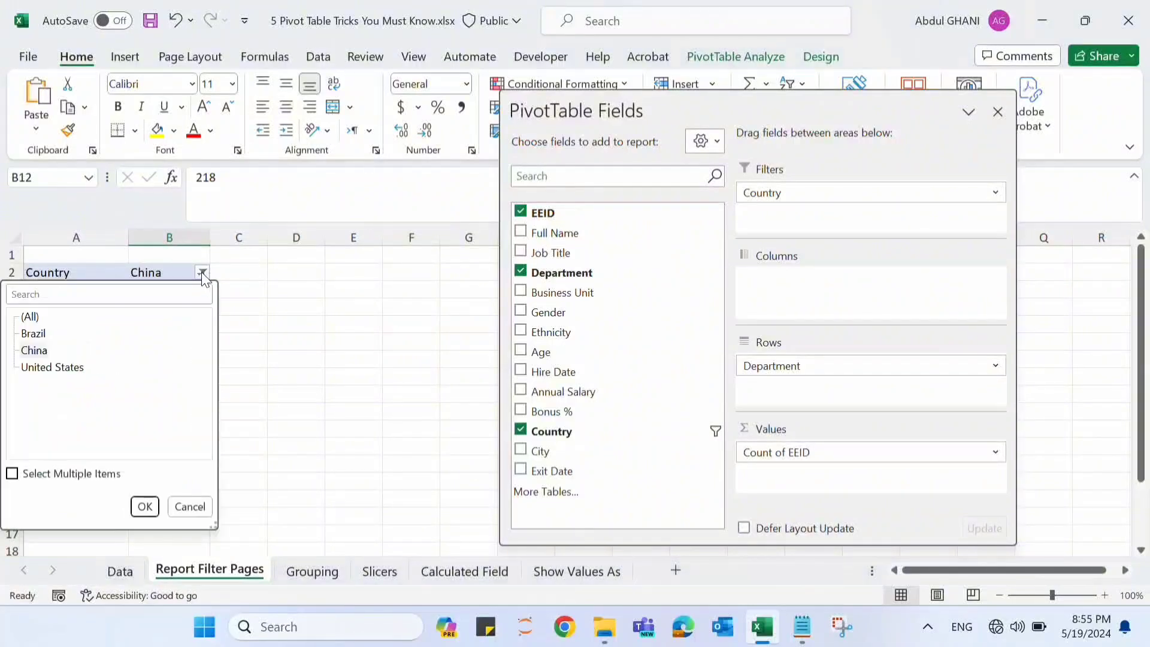
pyautogui.click(27, 318)
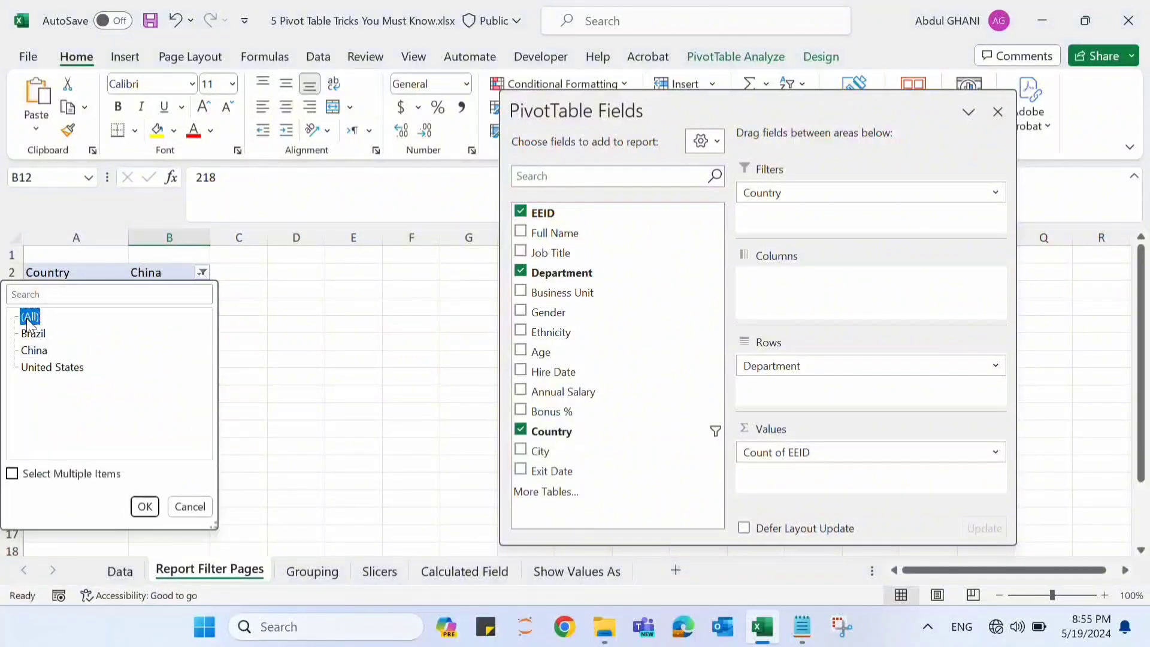
pyautogui.click(144, 507)
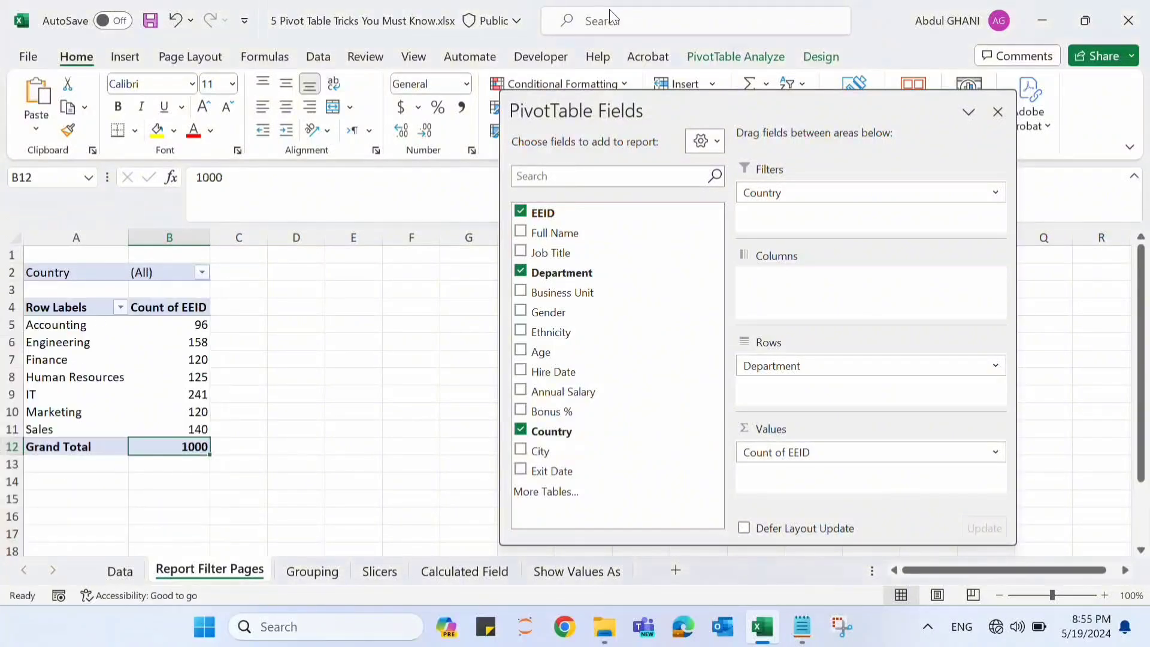
# Generate Report Filter Pages by Country, creating one pivot sheet per country.
pyautogui.click(706, 51)
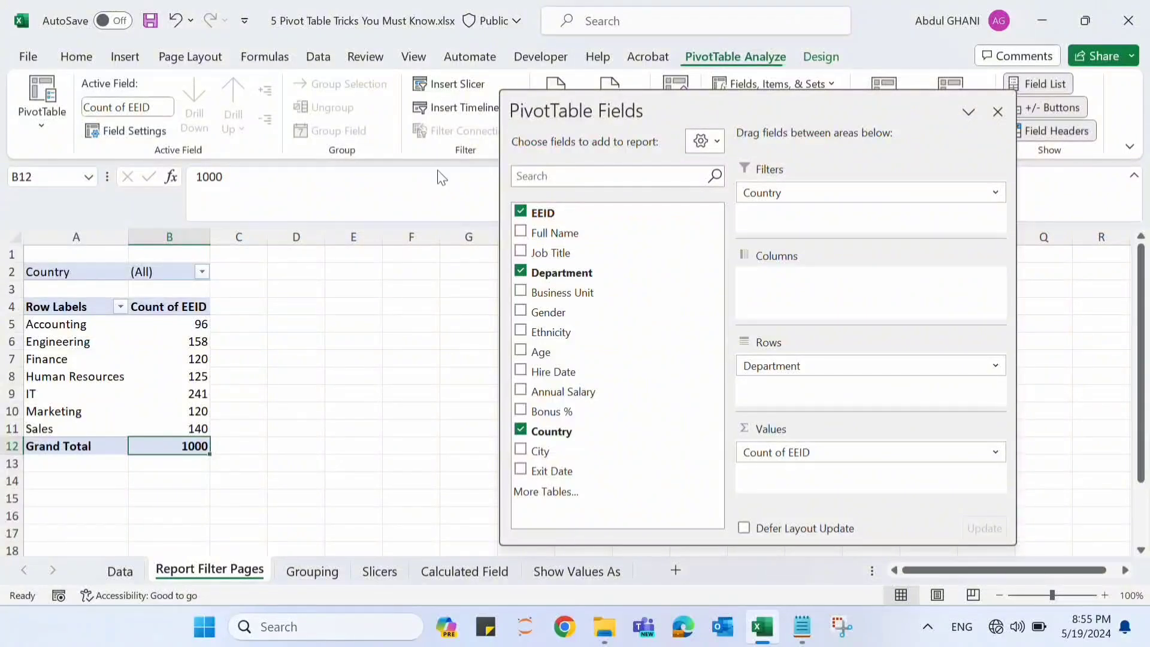
pyautogui.click(51, 116)
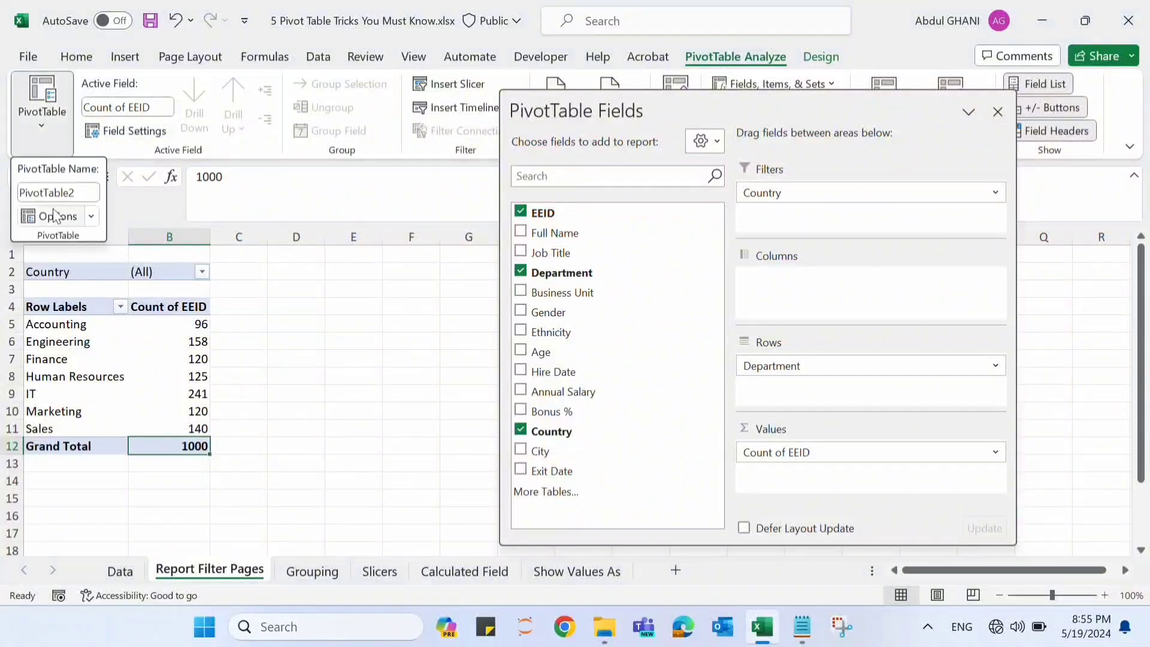
pyautogui.click(91, 216)
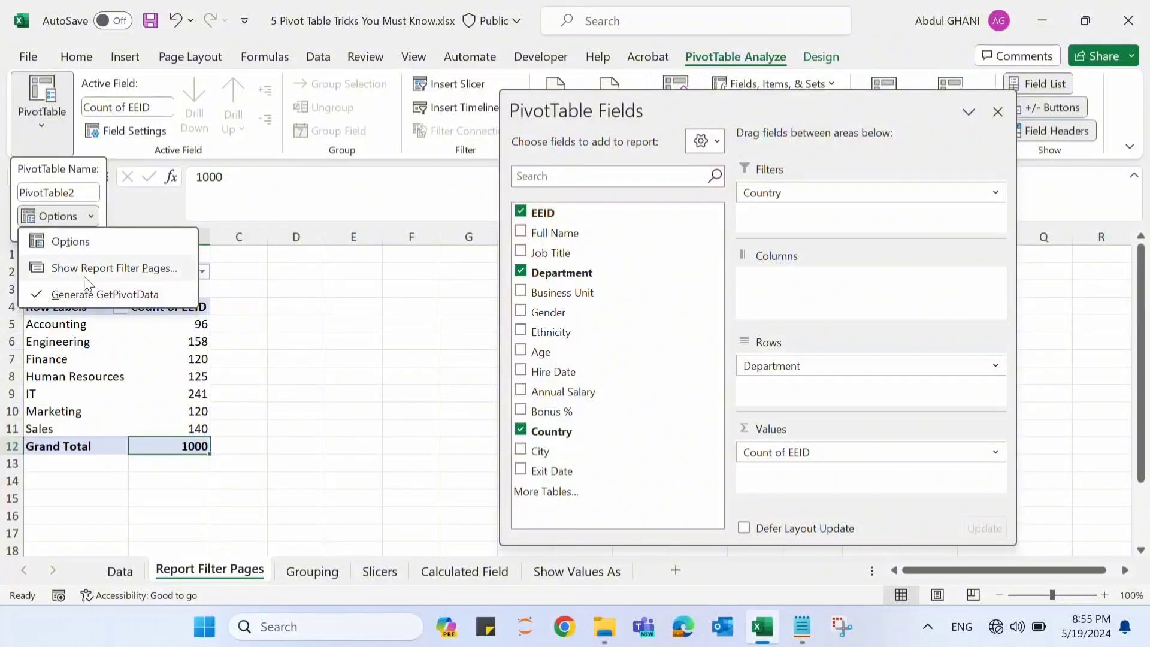
pyautogui.click(127, 275)
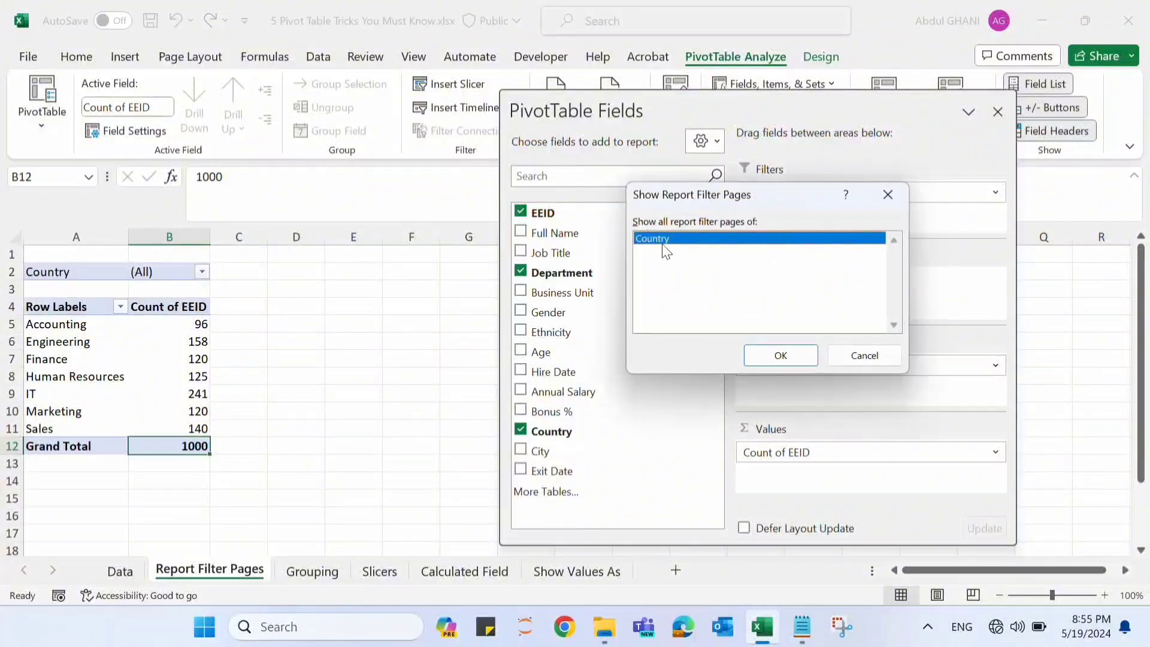
pyautogui.click(791, 357)
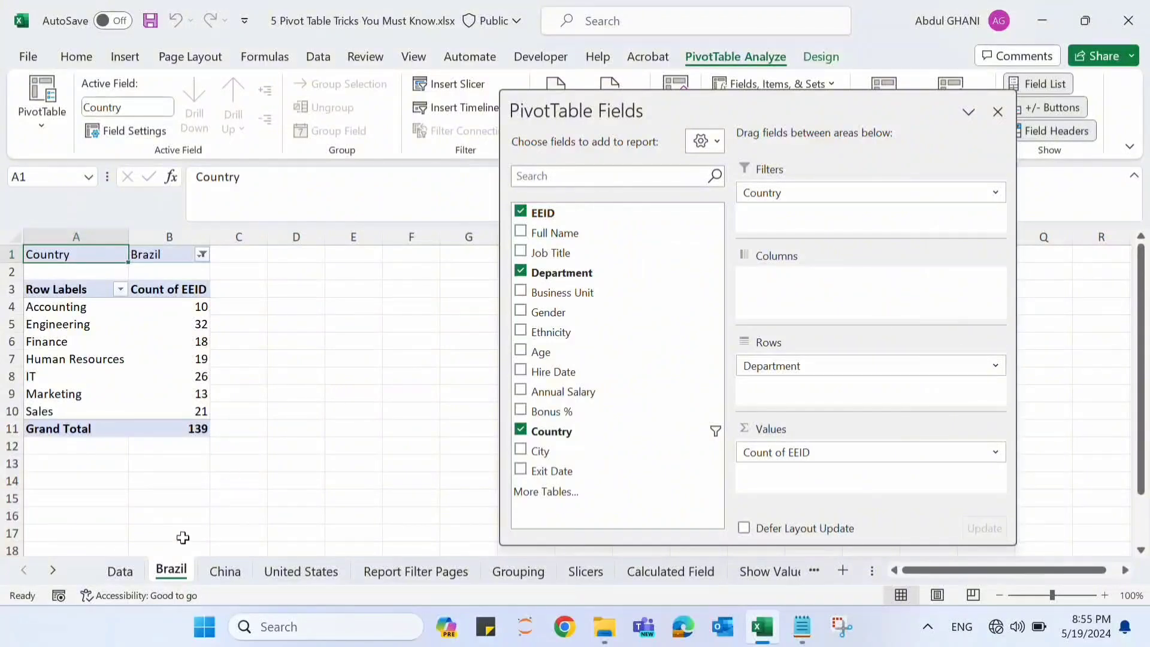
# Review the department pivots on the Brazil, China and United States sheets.
pyautogui.click(236, 569)
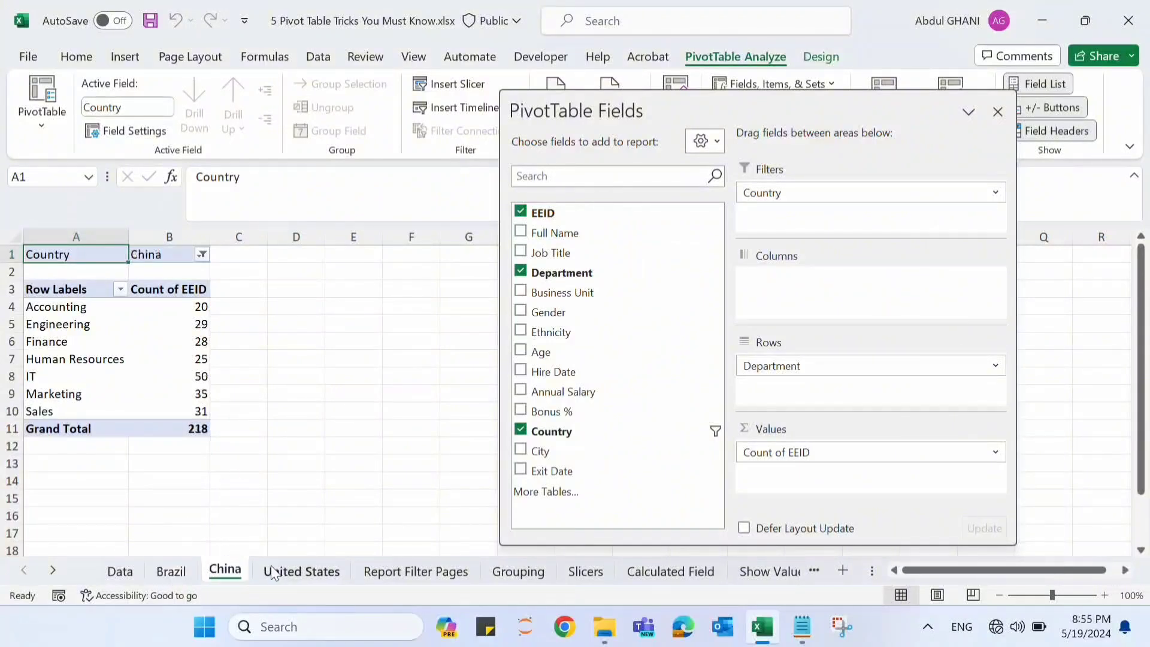
pyautogui.click(284, 570)
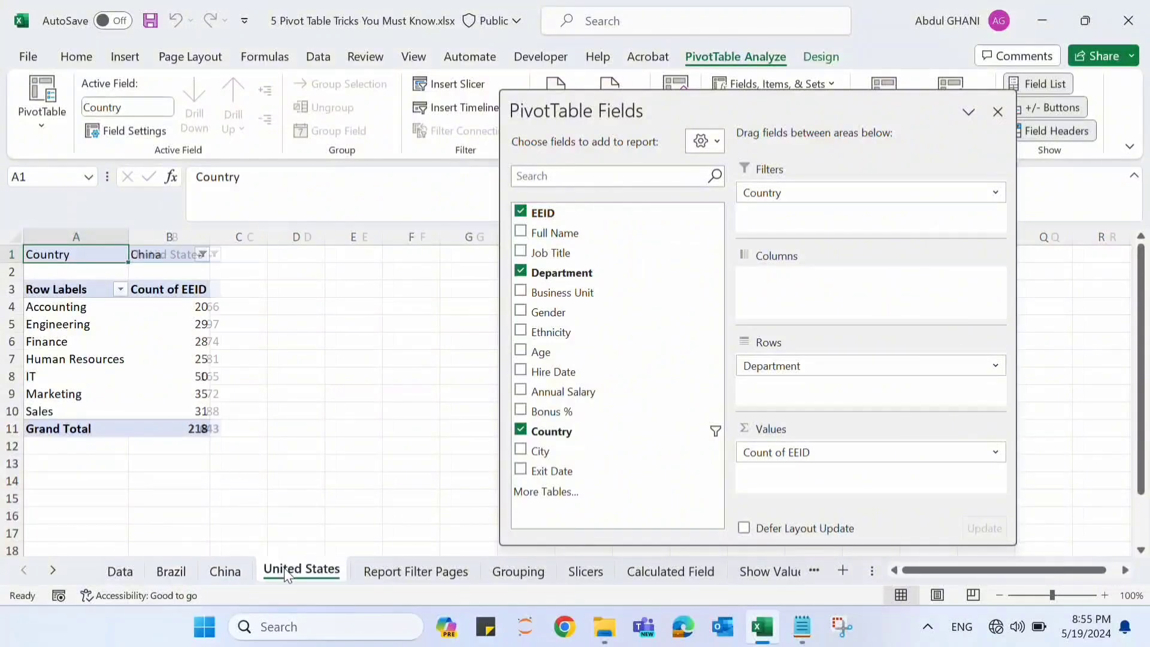
pyautogui.click(163, 571)
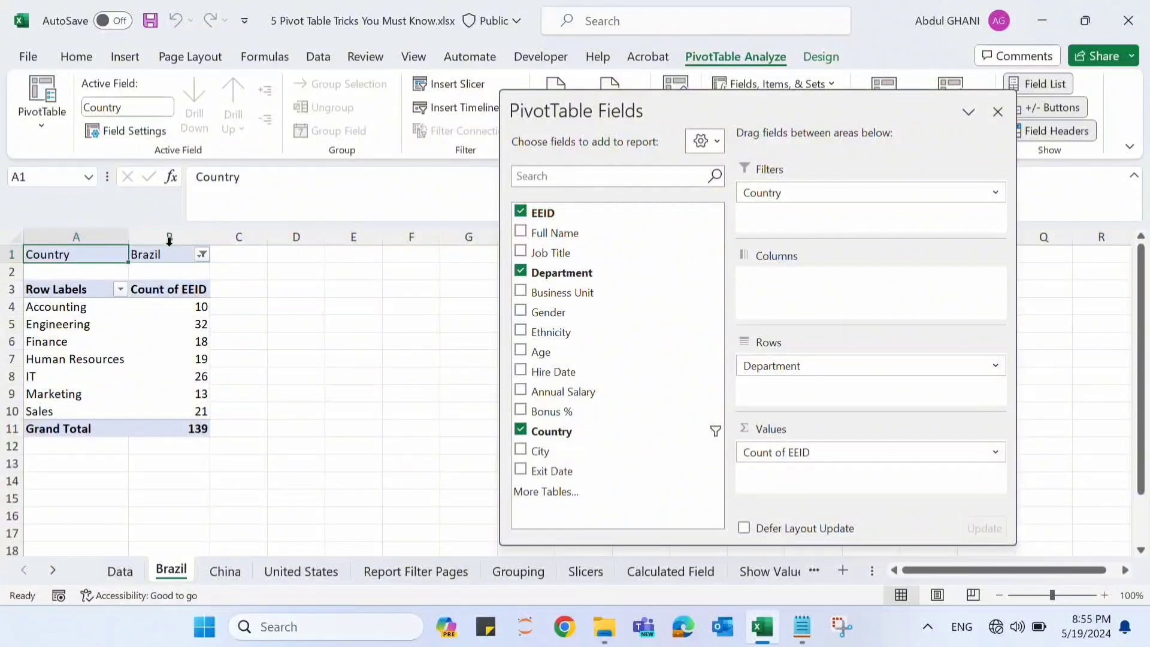
pyautogui.click(228, 572)
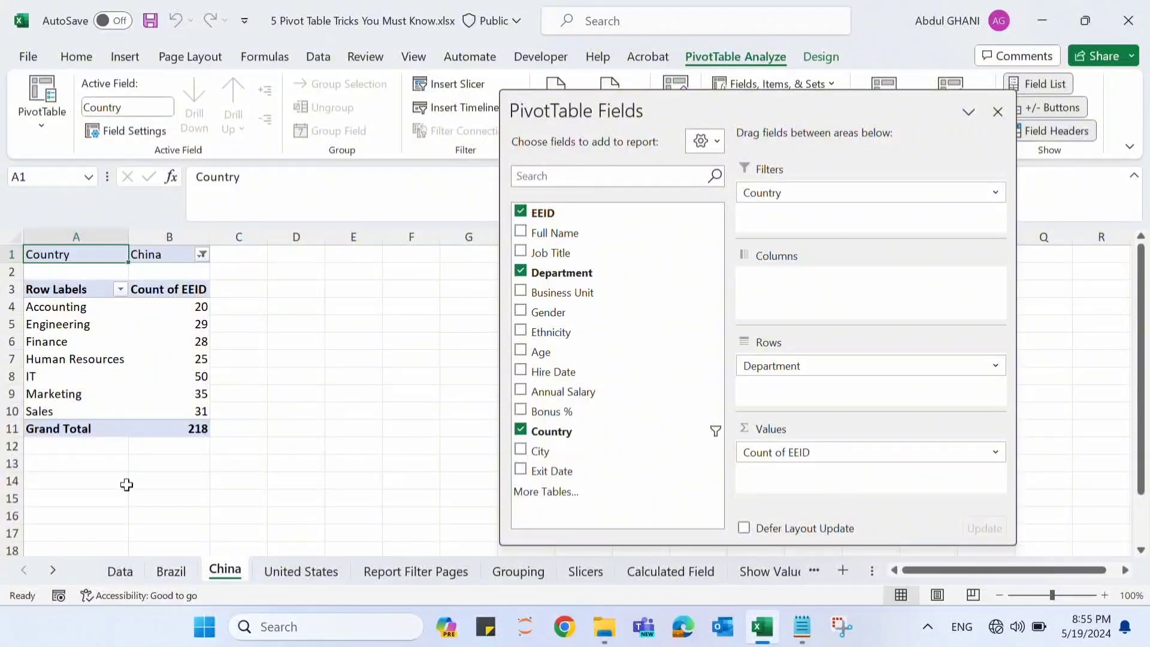
pyautogui.click(279, 572)
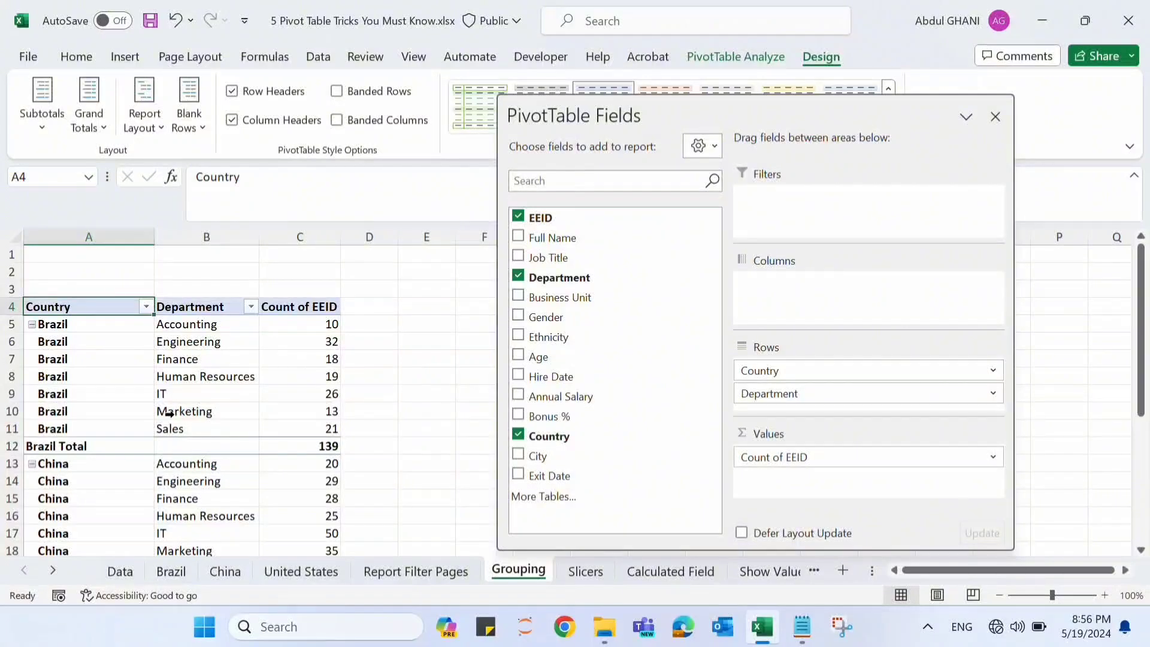
# Select Accounting, Engineering and Finance under Brazil in the Grouping pivot.
pyautogui.moveTo(189, 324); pyautogui.dragTo(205, 350)
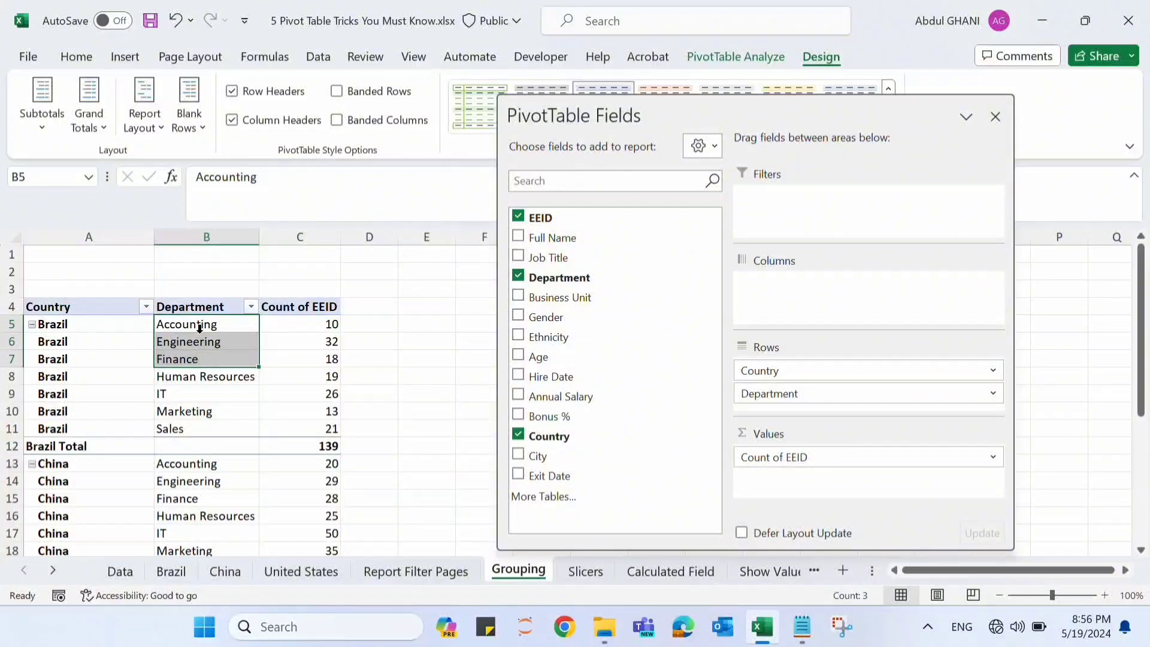
pyautogui.moveTo(193, 377); pyautogui.dragTo(191, 423)
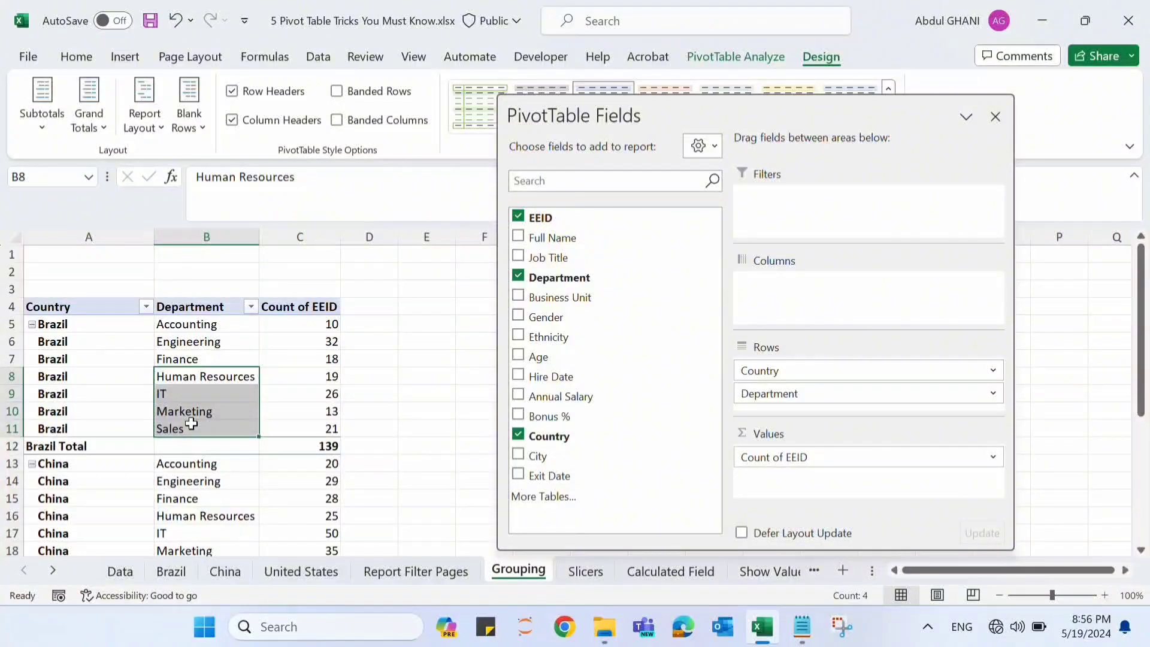
pyautogui.moveTo(197, 324); pyautogui.dragTo(211, 357)
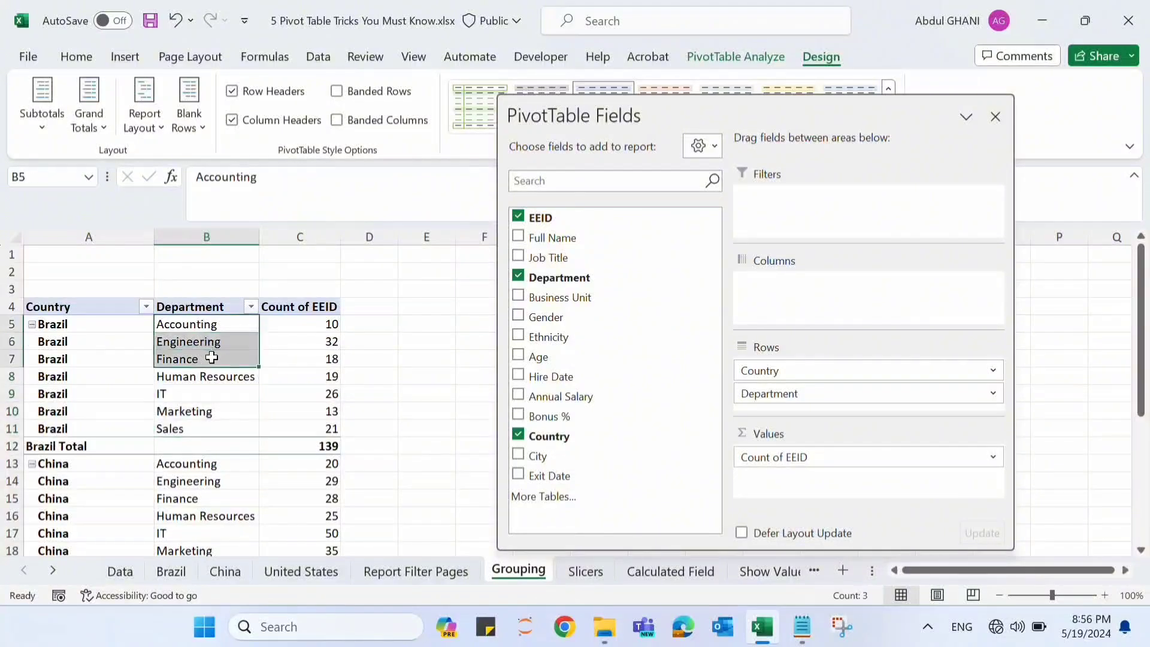
# Group Accounting, Engineering and Finance as 'Main Departments', then select Human Resources through Sales.
pyautogui.rightClick(211, 357)
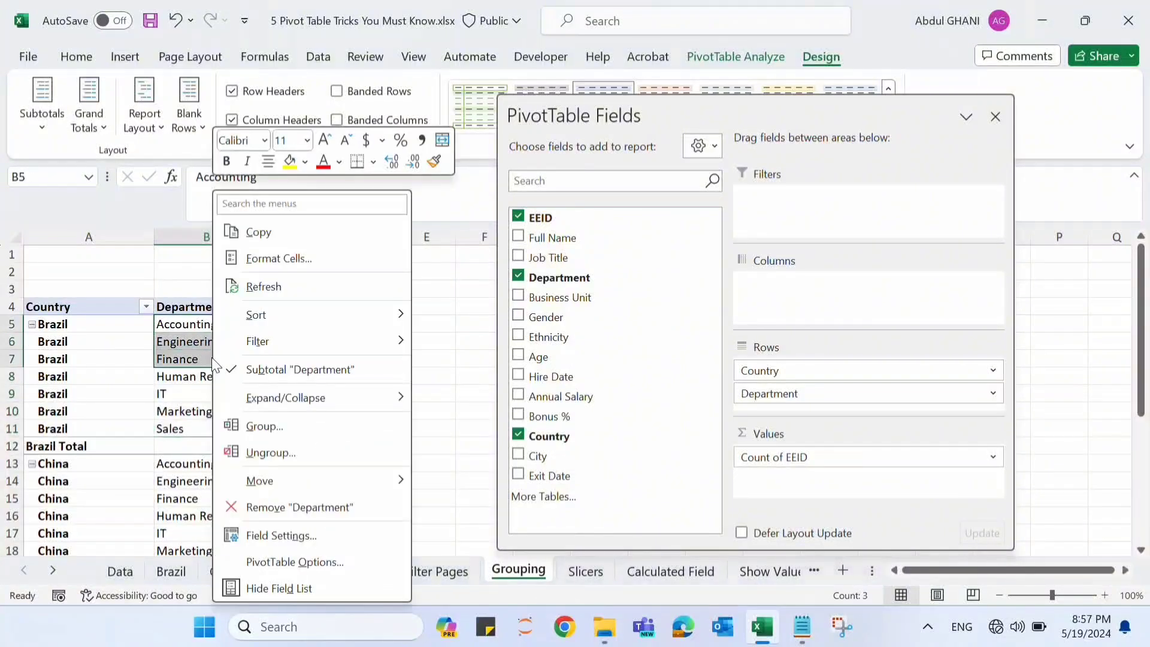
pyautogui.click(303, 426)
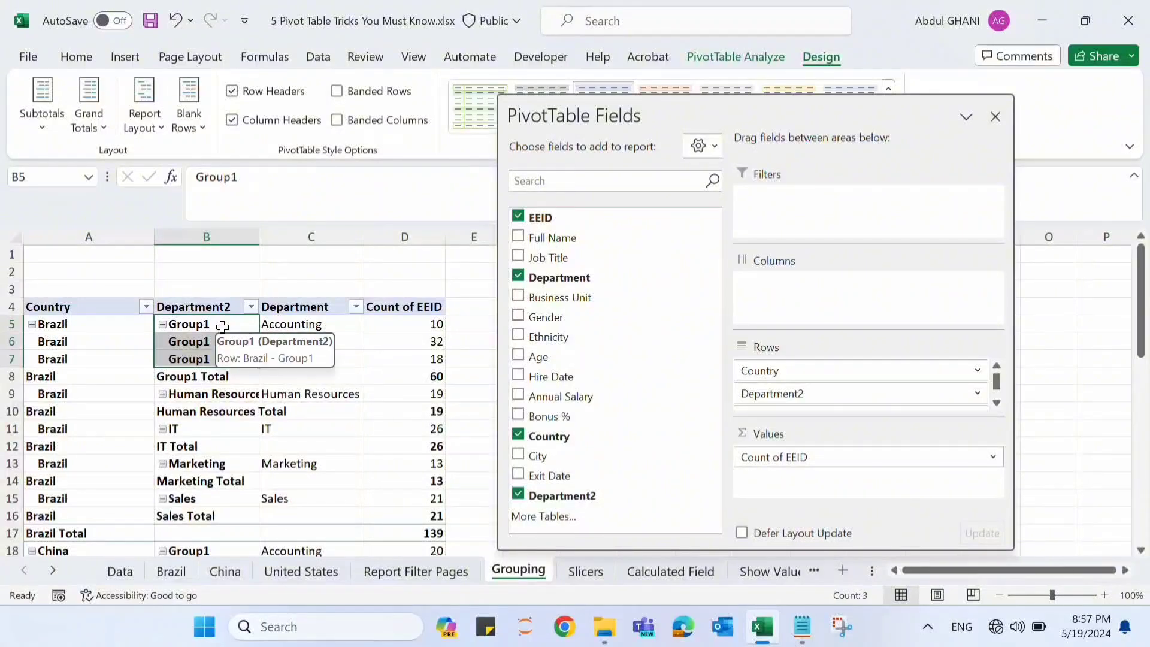
pyautogui.write('Main')
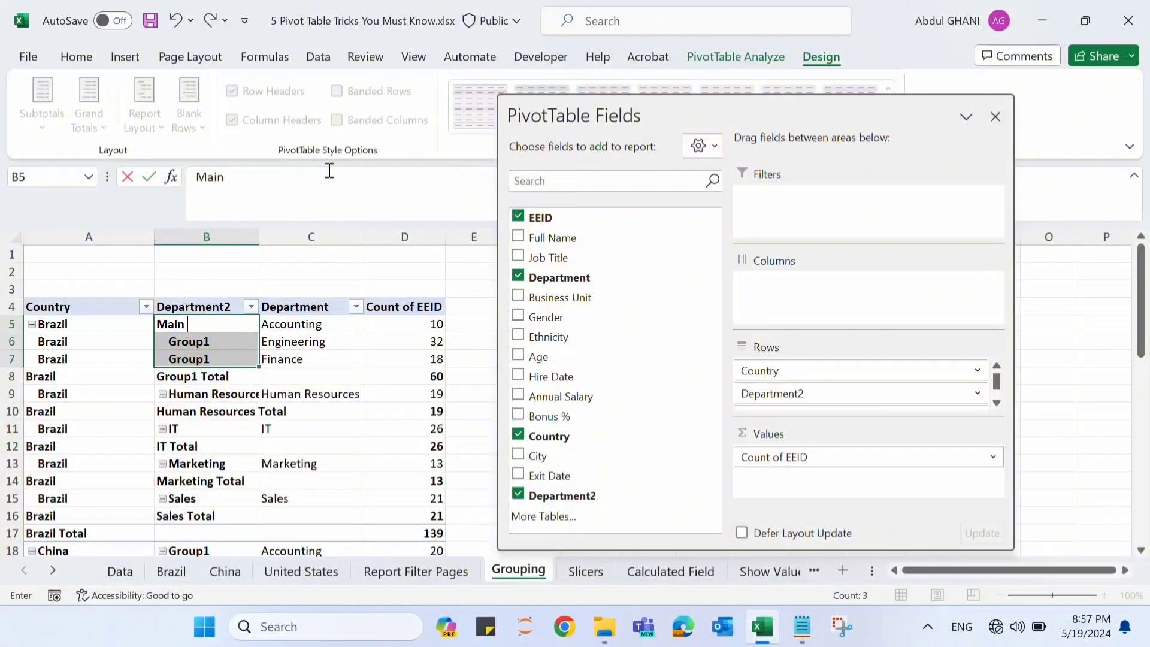
pyautogui.write(' Departments')
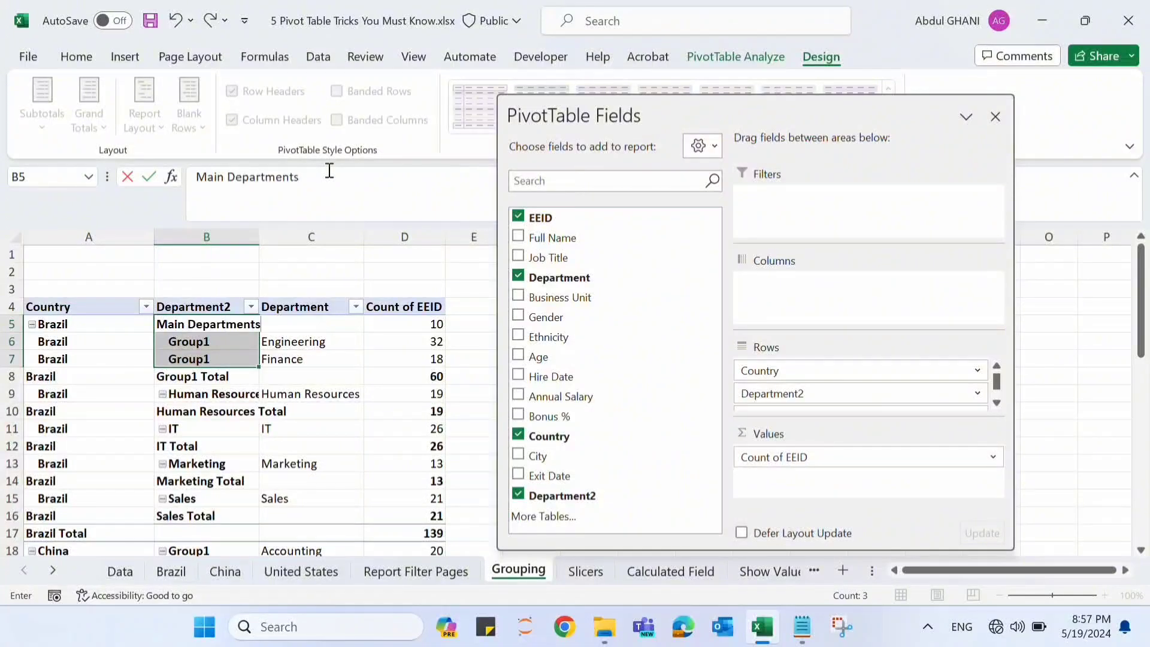
pyautogui.press('Return')
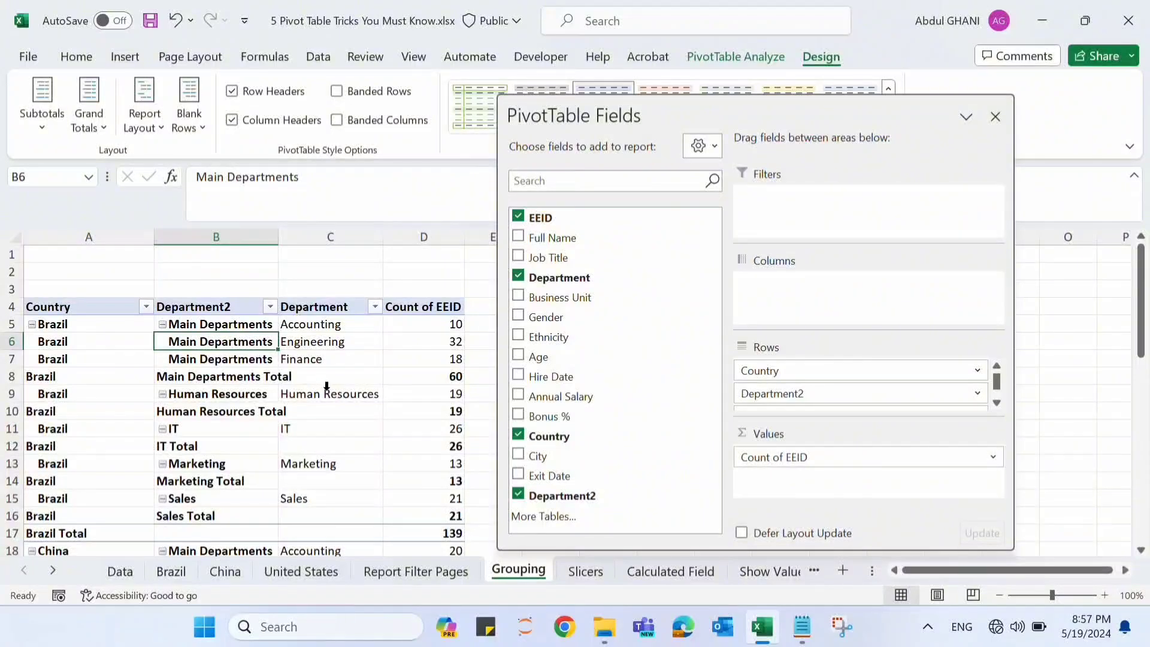
pyautogui.moveTo(327, 395); pyautogui.dragTo(326, 493)
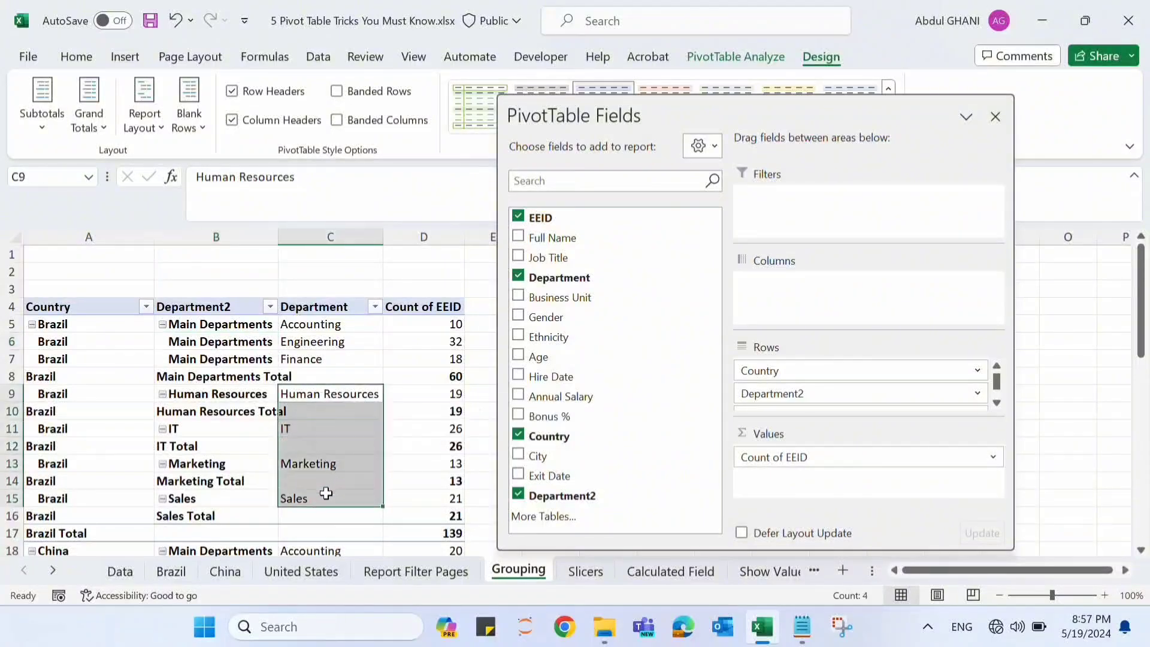
# Group Human Resources, IT, Marketing and Sales and name the group 'Supporting Departments'.
pyautogui.rightClick(325, 483)
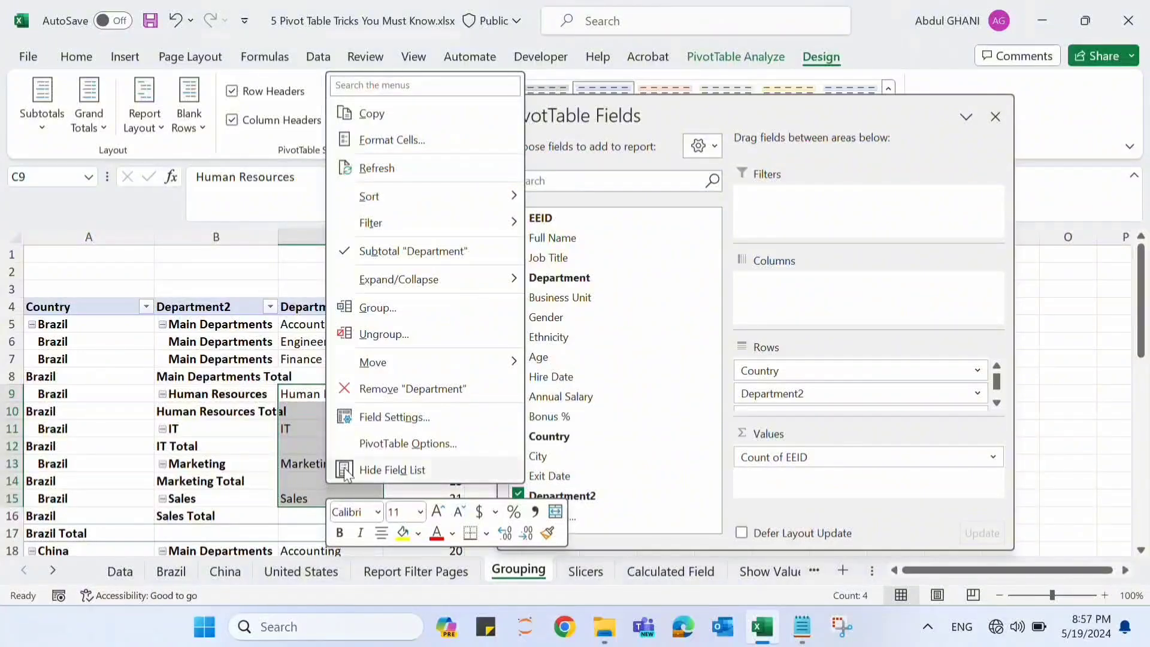
pyautogui.click(393, 310)
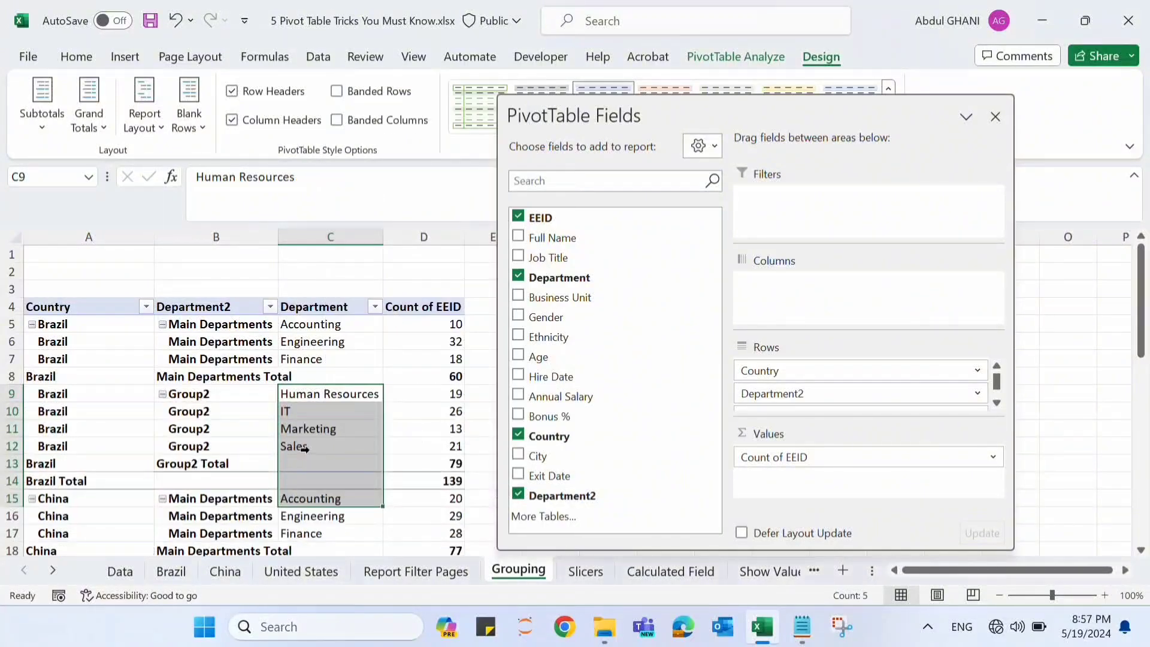
pyautogui.moveTo(228, 393); pyautogui.dragTo(226, 440)
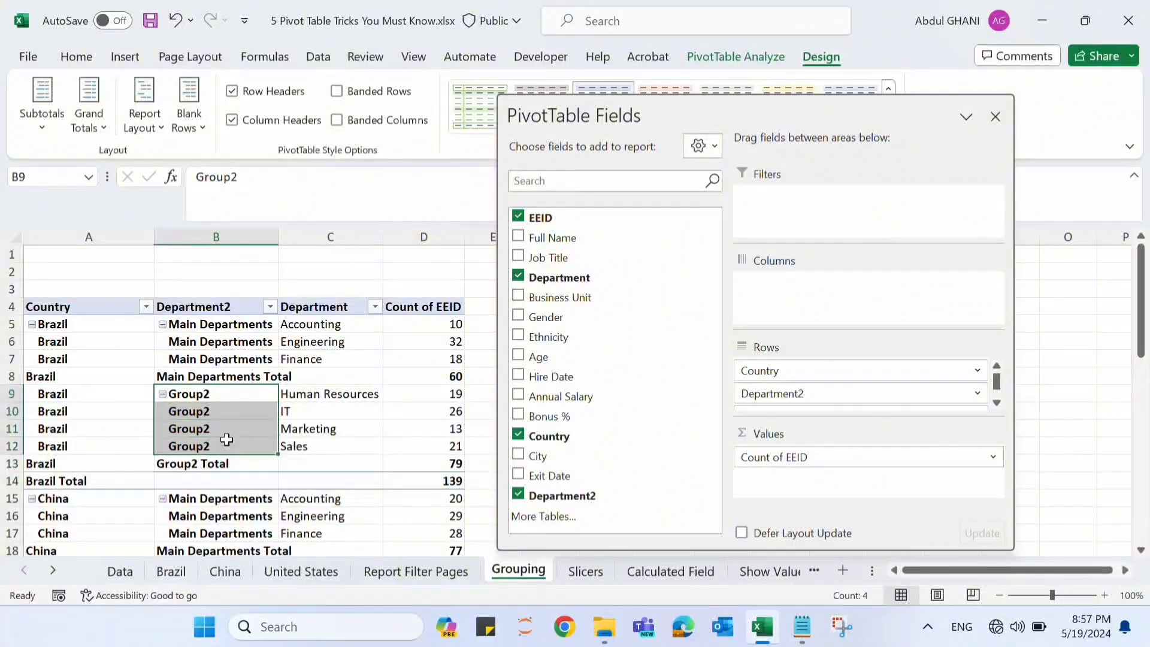
pyautogui.write('Support')
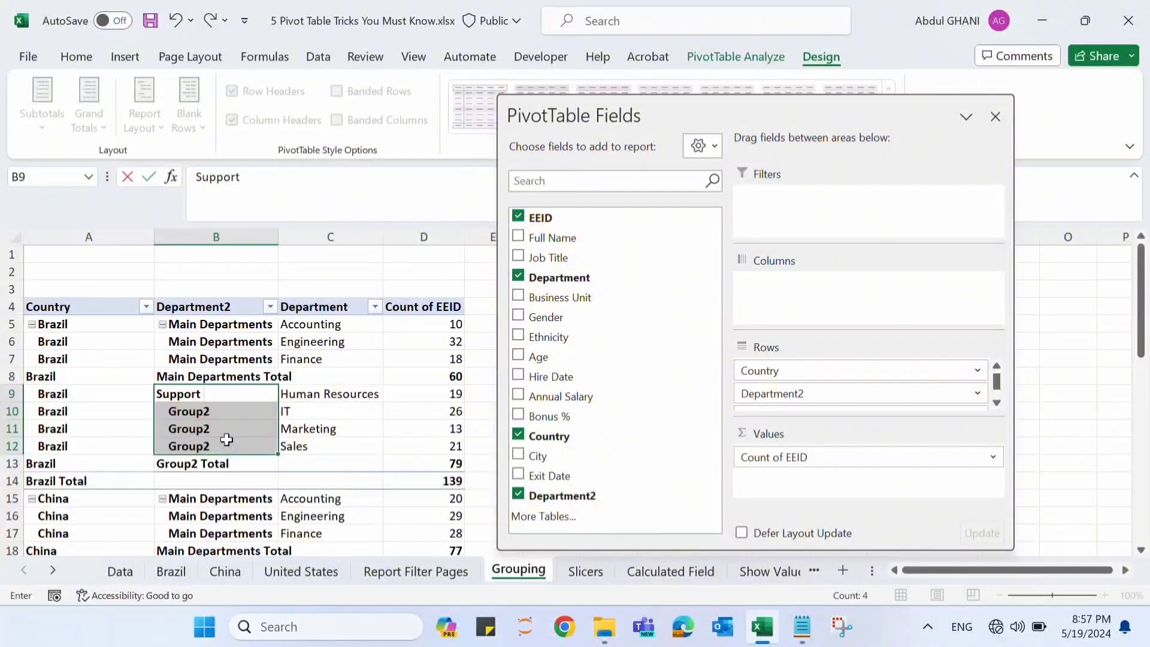
pyautogui.write('ing Departments')
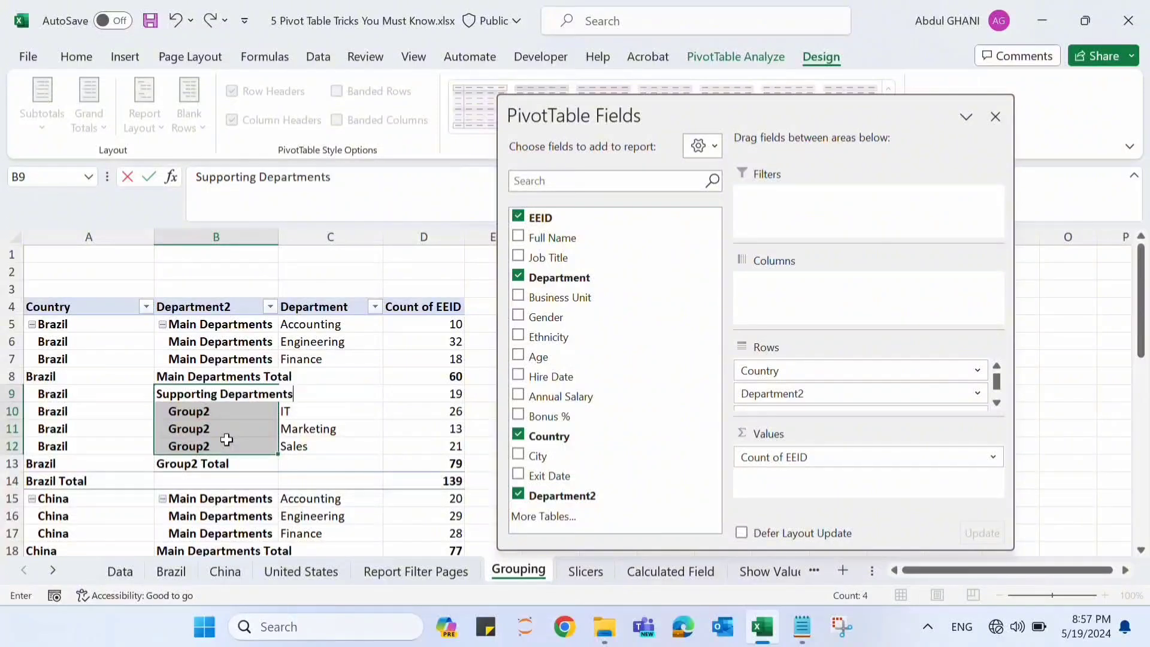
pyautogui.press('Return')
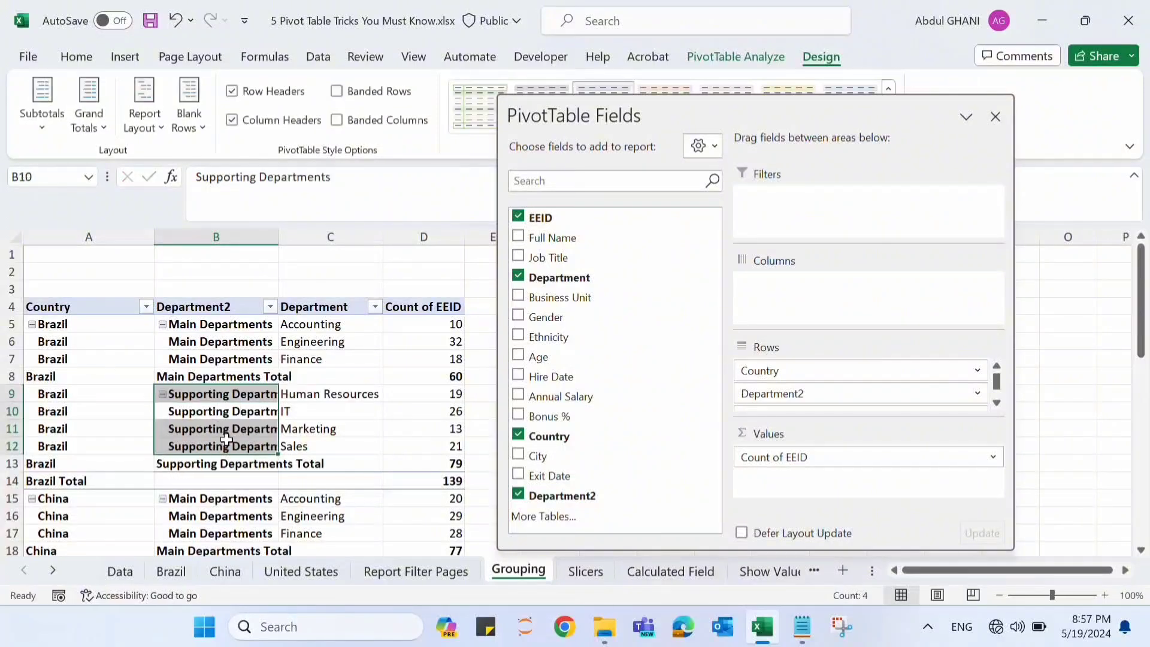
# Autofit column B and remove Department from the pivot rows.
pyautogui.doubleClick(281, 235)
pyautogui.click(274, 341)
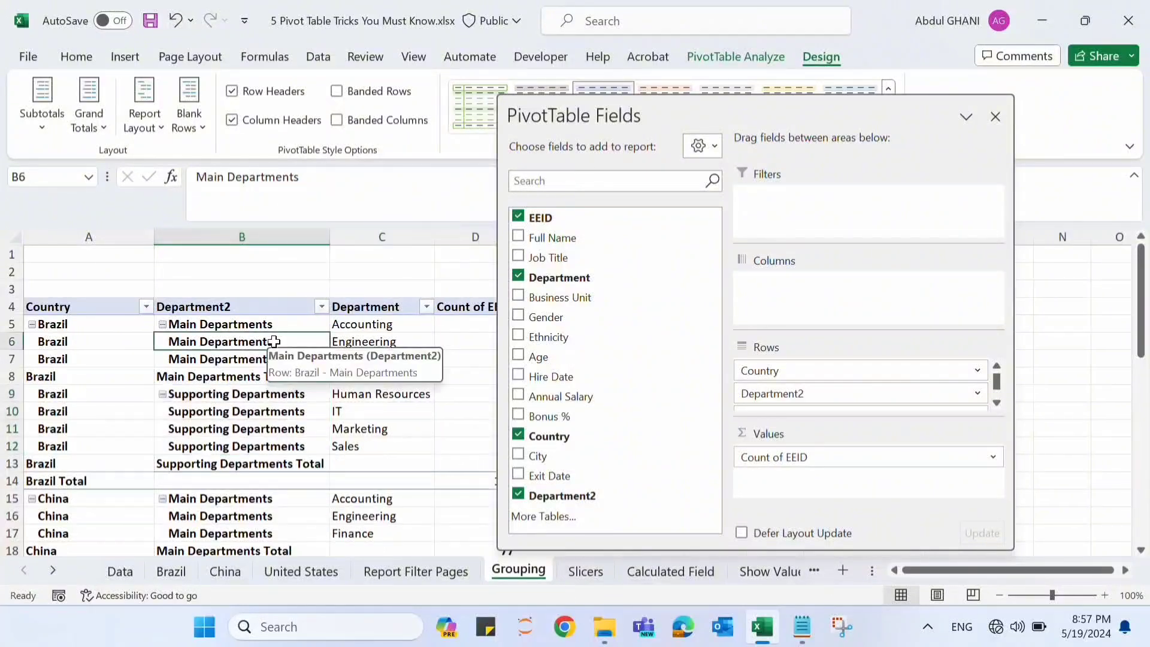
pyautogui.click(251, 409)
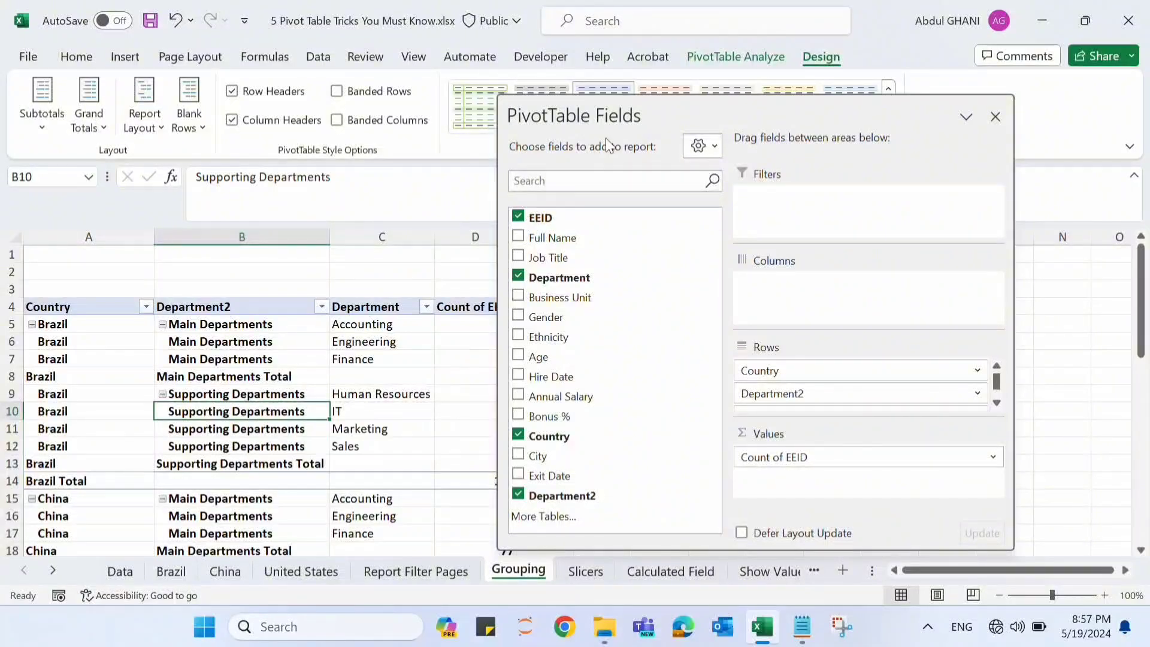
pyautogui.moveTo(602, 117); pyautogui.dragTo(650, 67)
pyautogui.moveTo(839, 350); pyautogui.dragTo(716, 346)
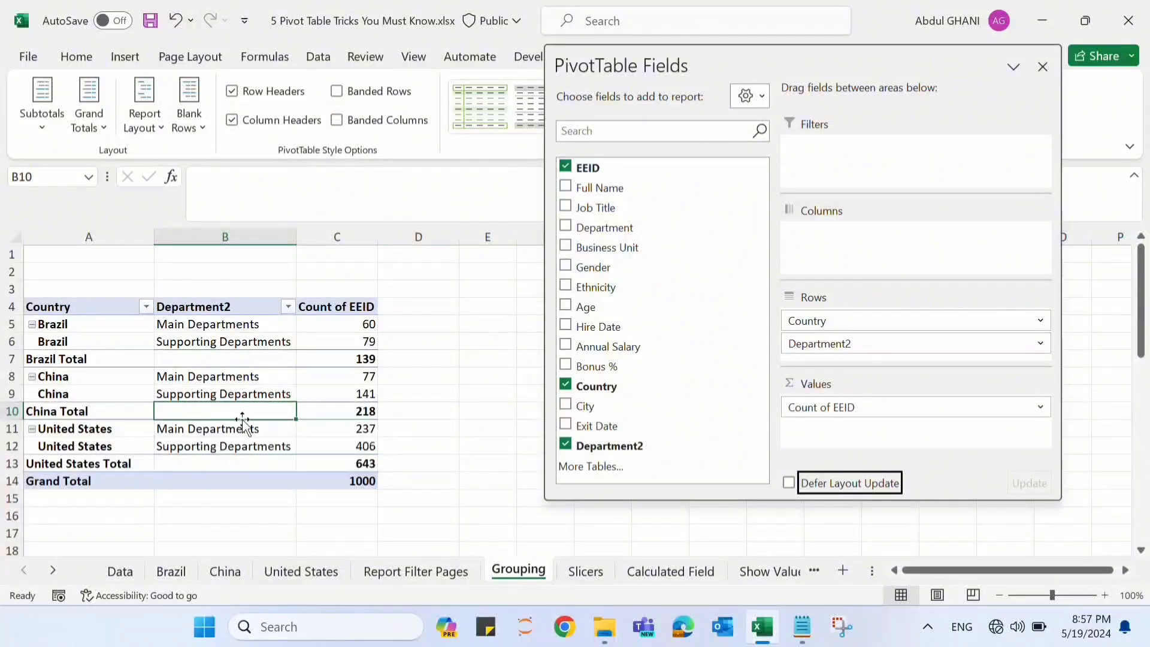
# Rename the Department2 field header to 'Groups'.
pyautogui.click(247, 309)
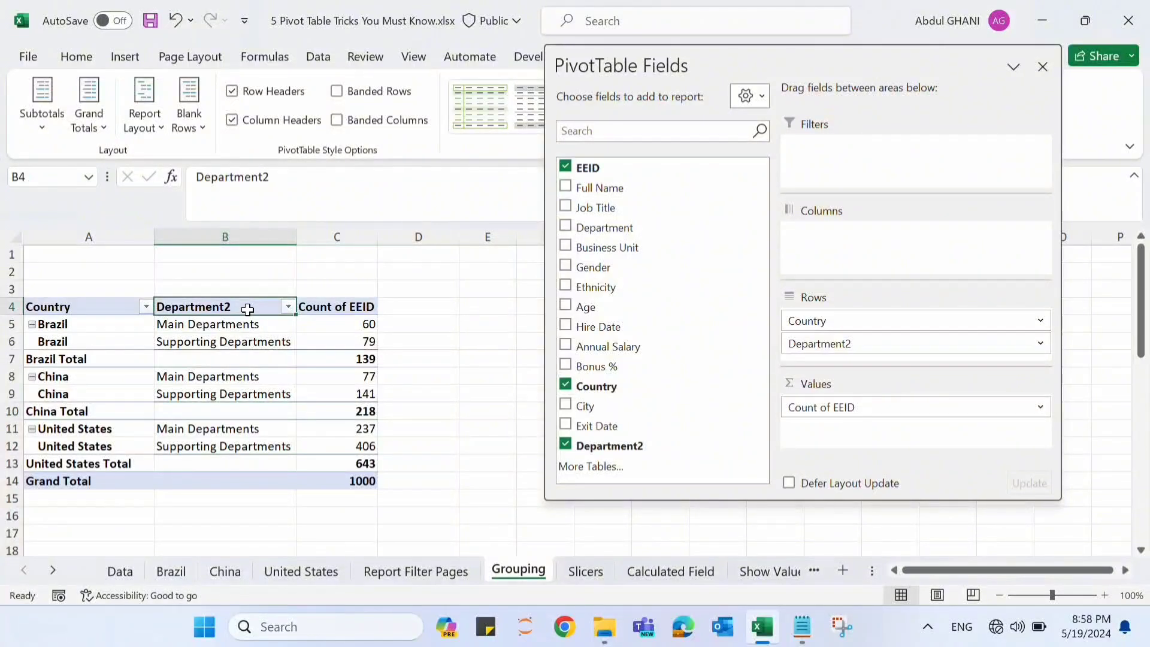
pyautogui.write('Groups')
pyautogui.press('Return')
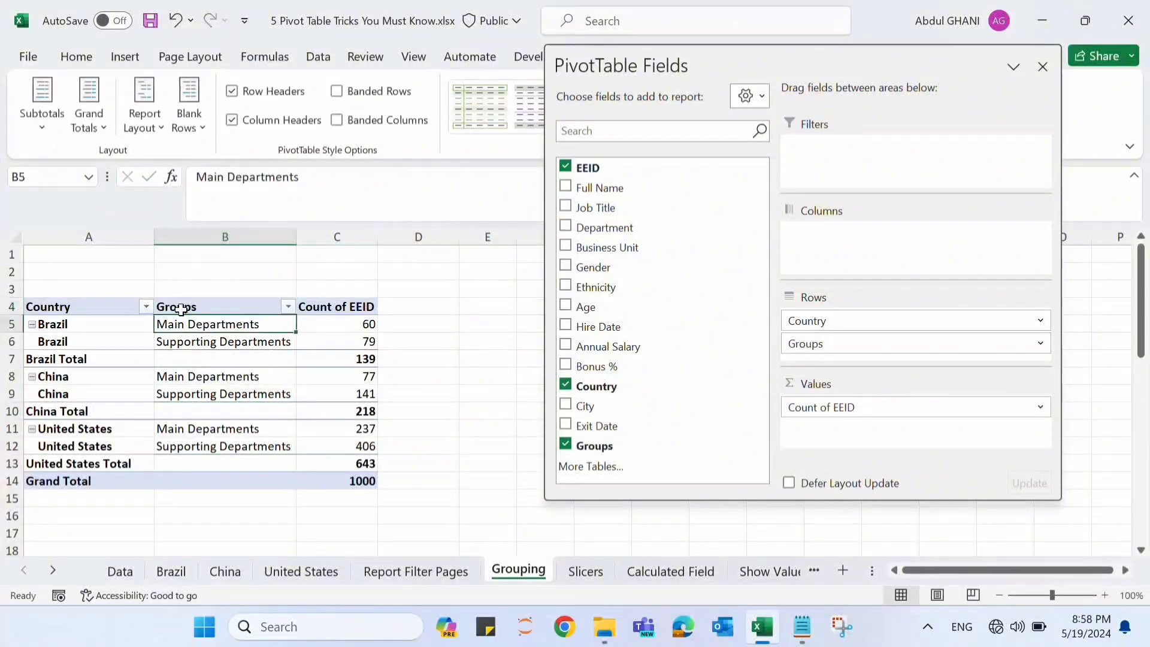
# Check Brazil's Main Departments count of 60, Supporting Departments row and 139 total.
pyautogui.click(329, 322)
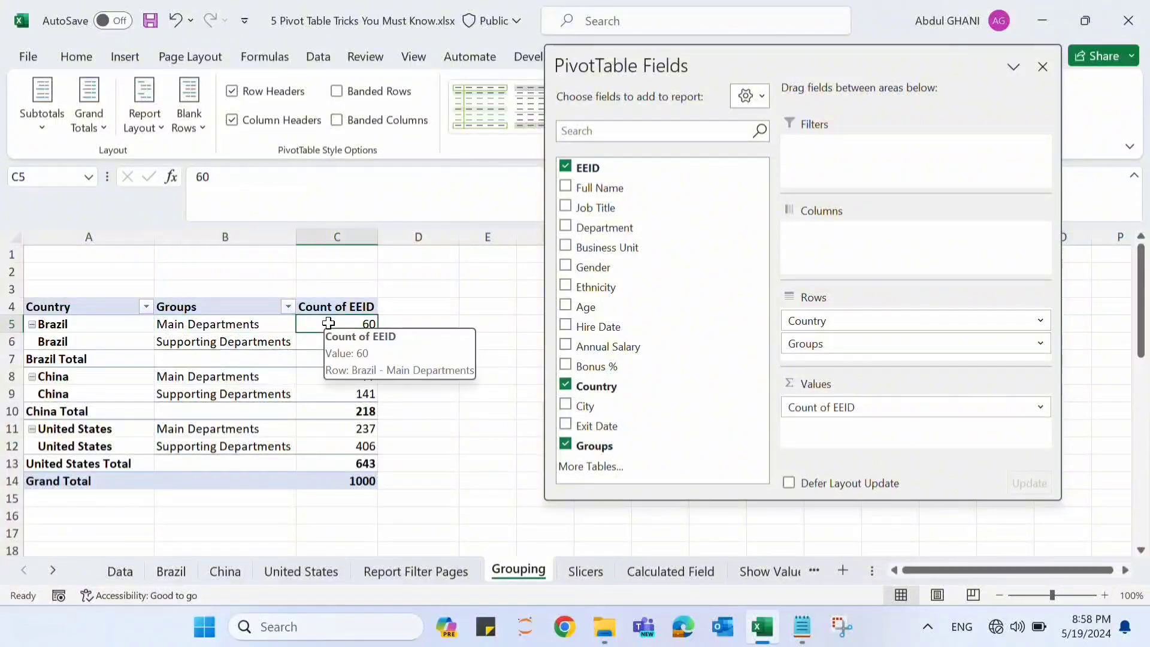
pyautogui.click(264, 341)
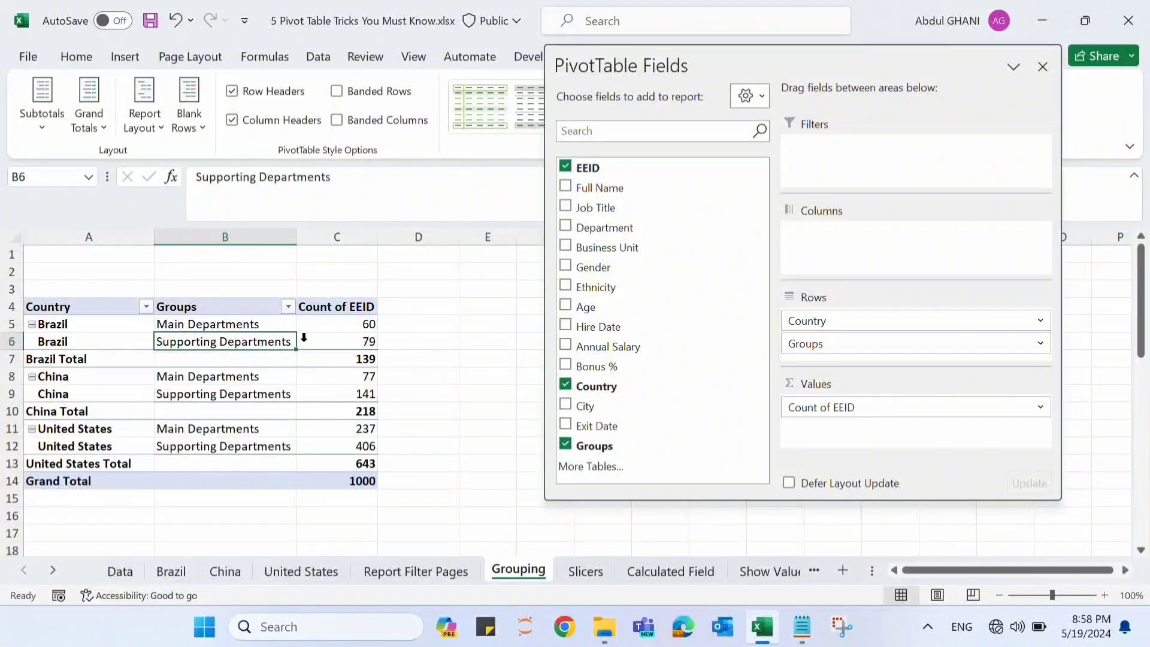
pyautogui.click(340, 358)
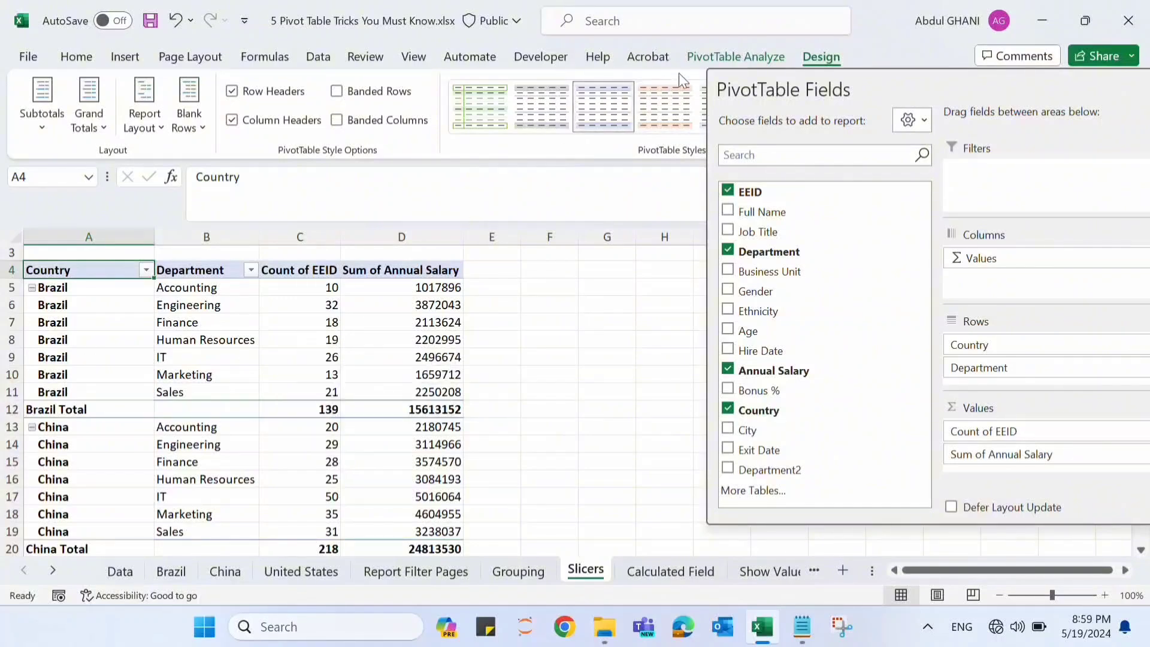
# Insert Business Unit and Gender slicers for the Slicers sheet pivot.
pyautogui.click(702, 55)
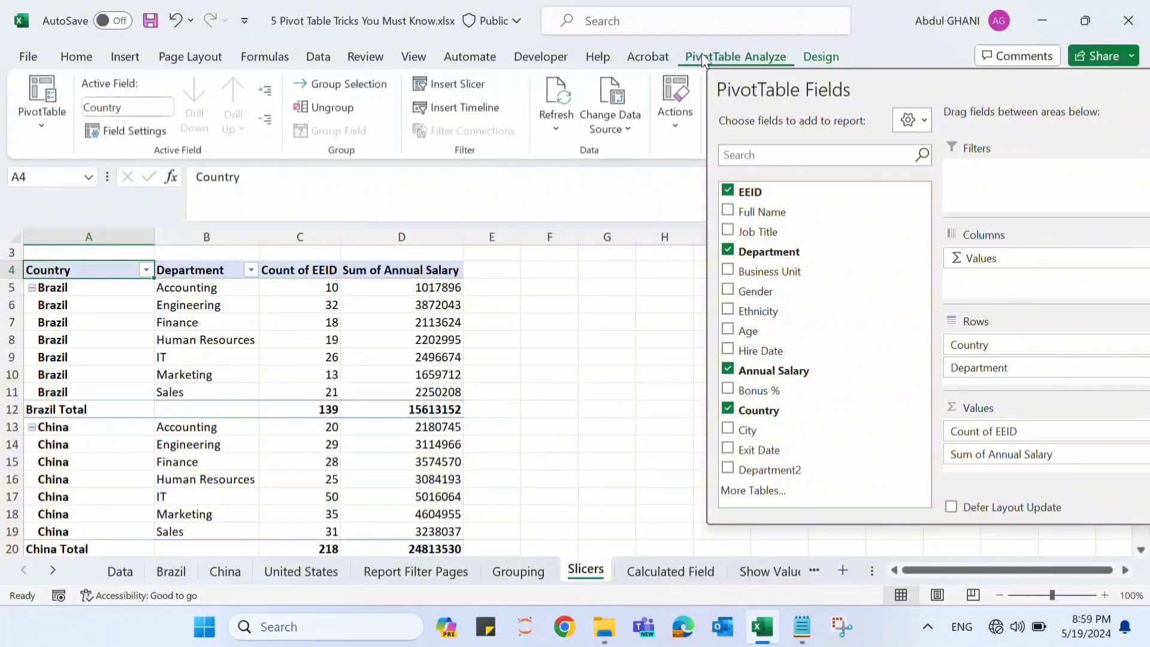
pyautogui.click(468, 91)
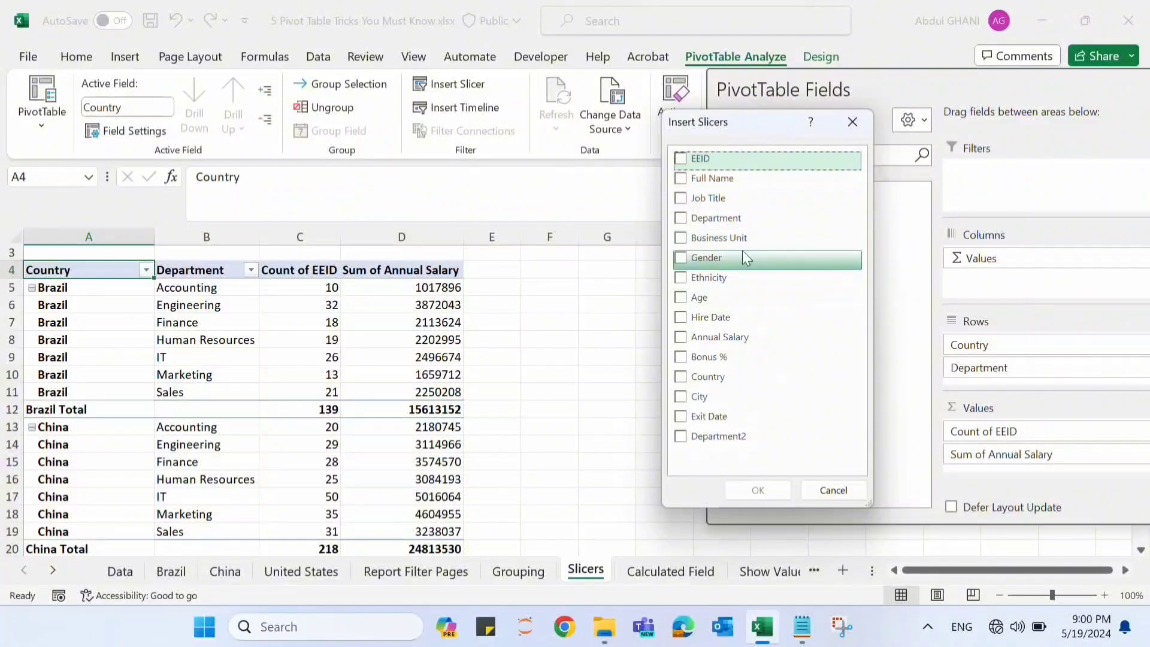
pyautogui.click(680, 239)
pyautogui.click(681, 260)
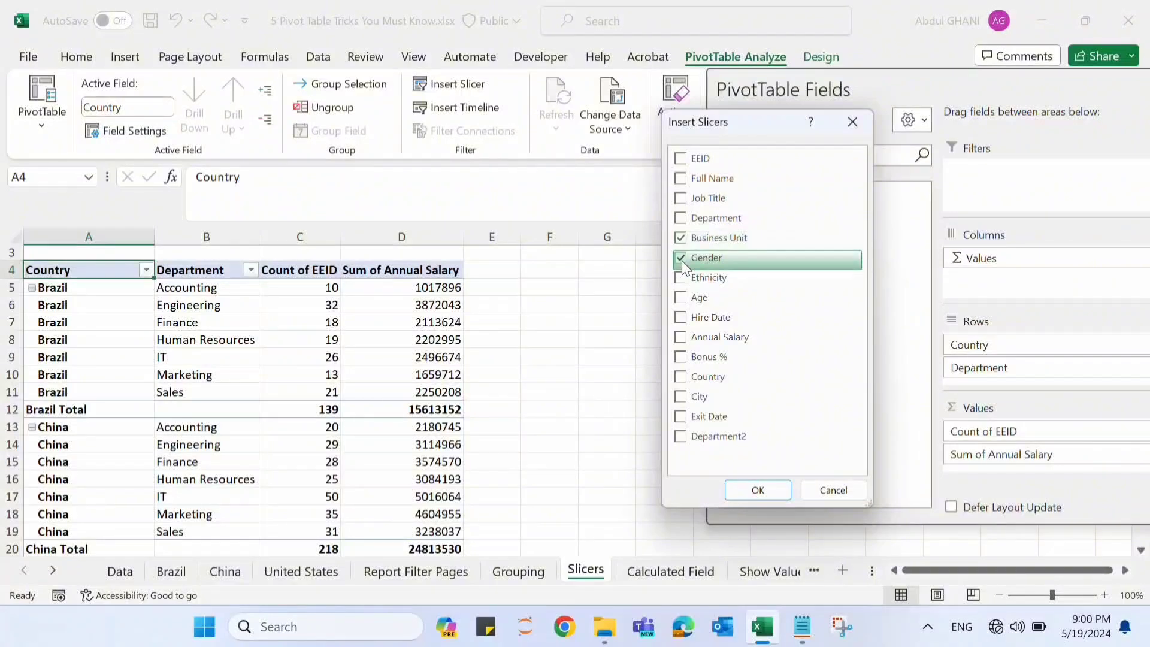
pyautogui.click(758, 490)
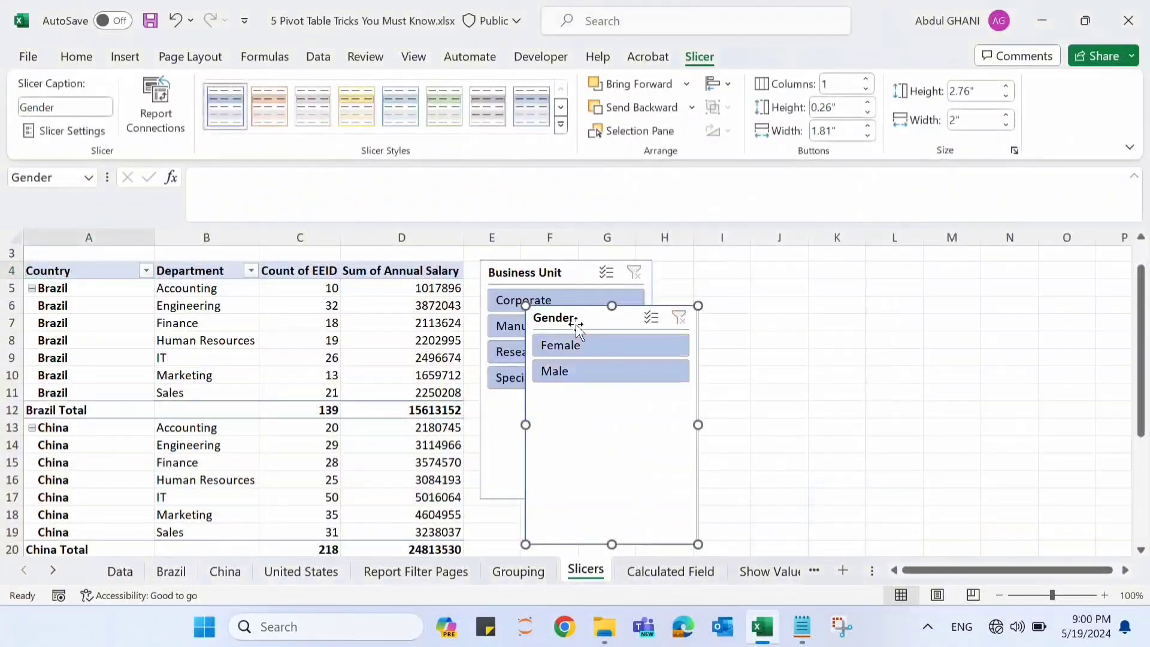
# Place the Gender slicer beside Business Unit, filter to Female and Manufacturing, then clear both filters.
pyautogui.moveTo(567, 318); pyautogui.dragTo(713, 272)
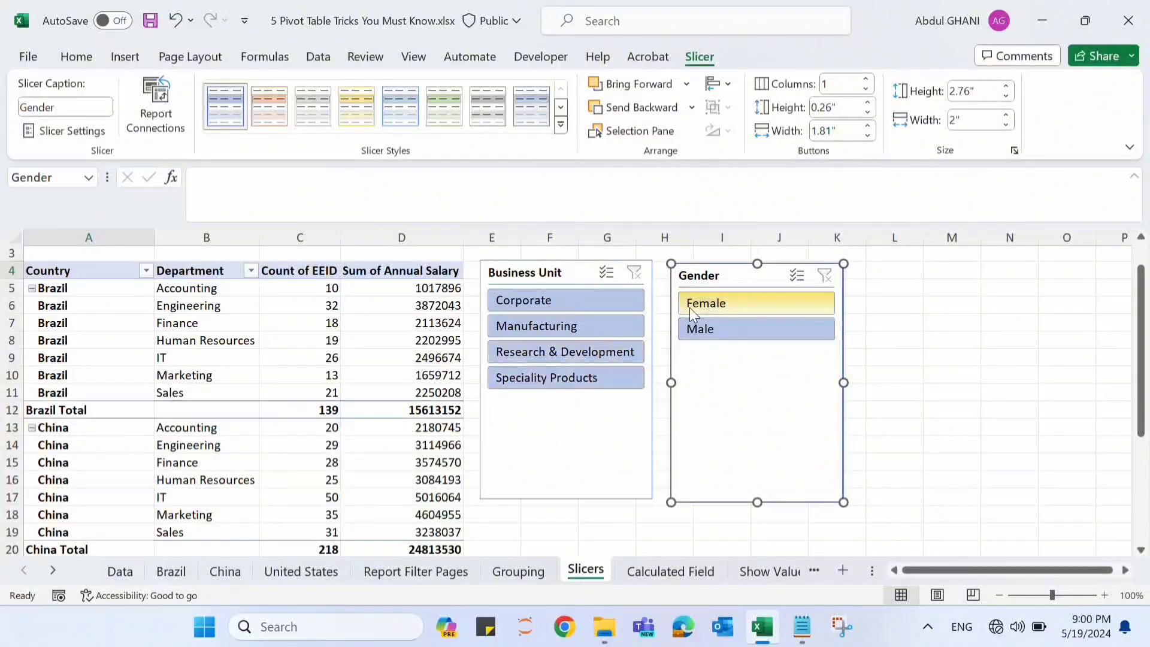
pyautogui.click(727, 305)
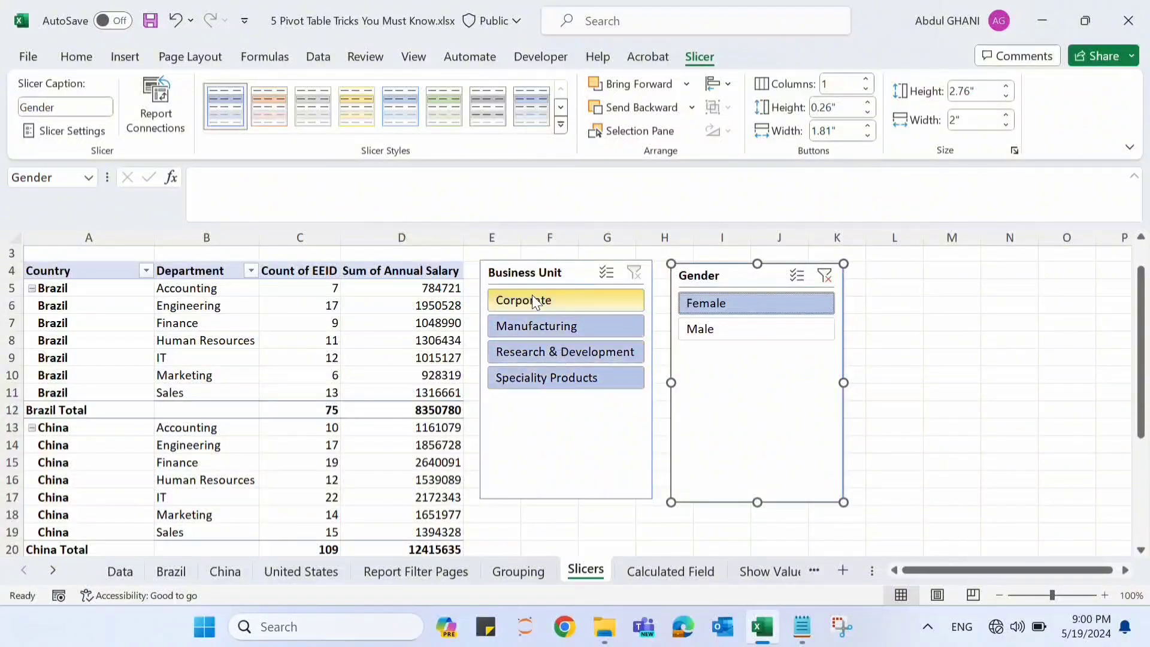
pyautogui.click(548, 325)
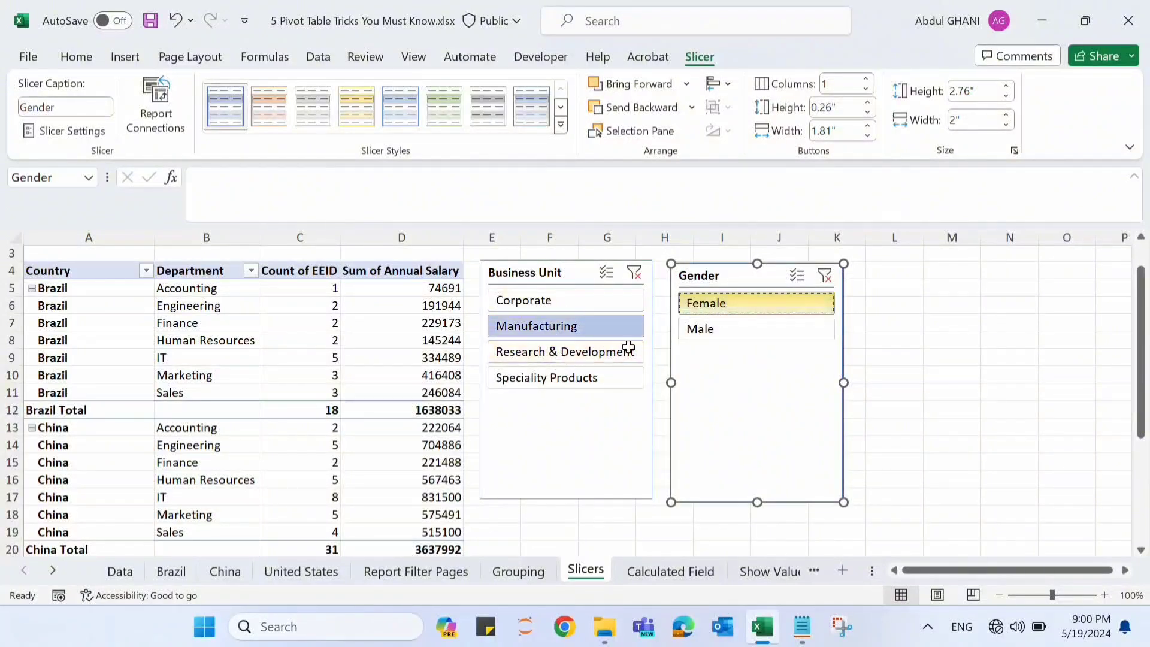
pyautogui.click(633, 276)
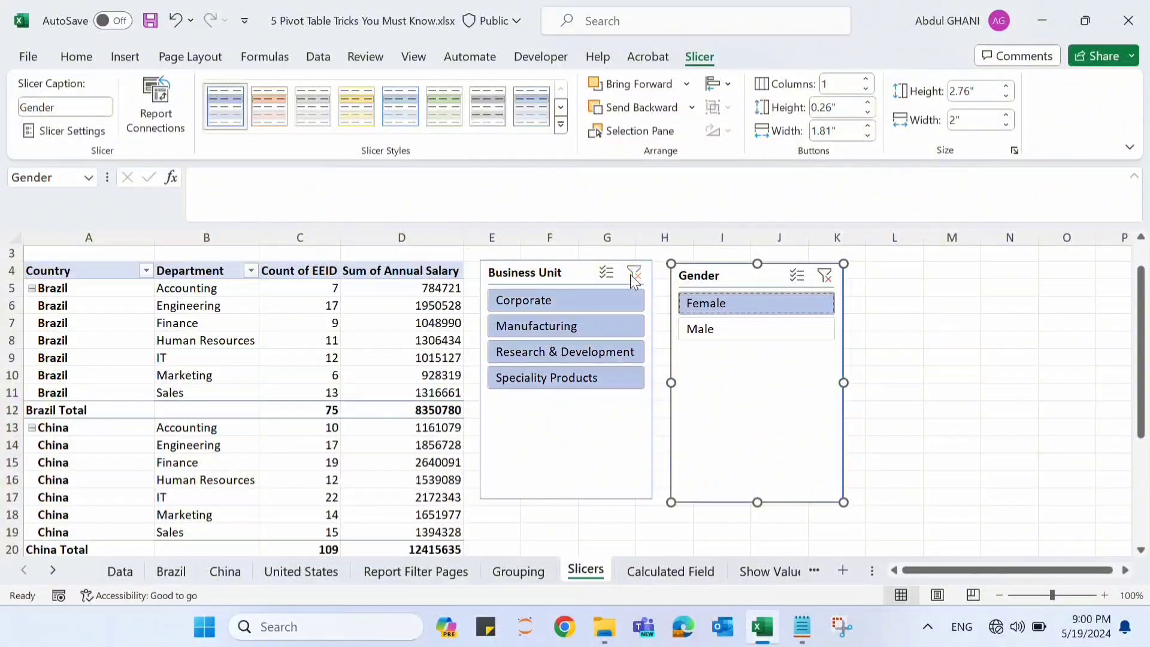
pyautogui.click(824, 275)
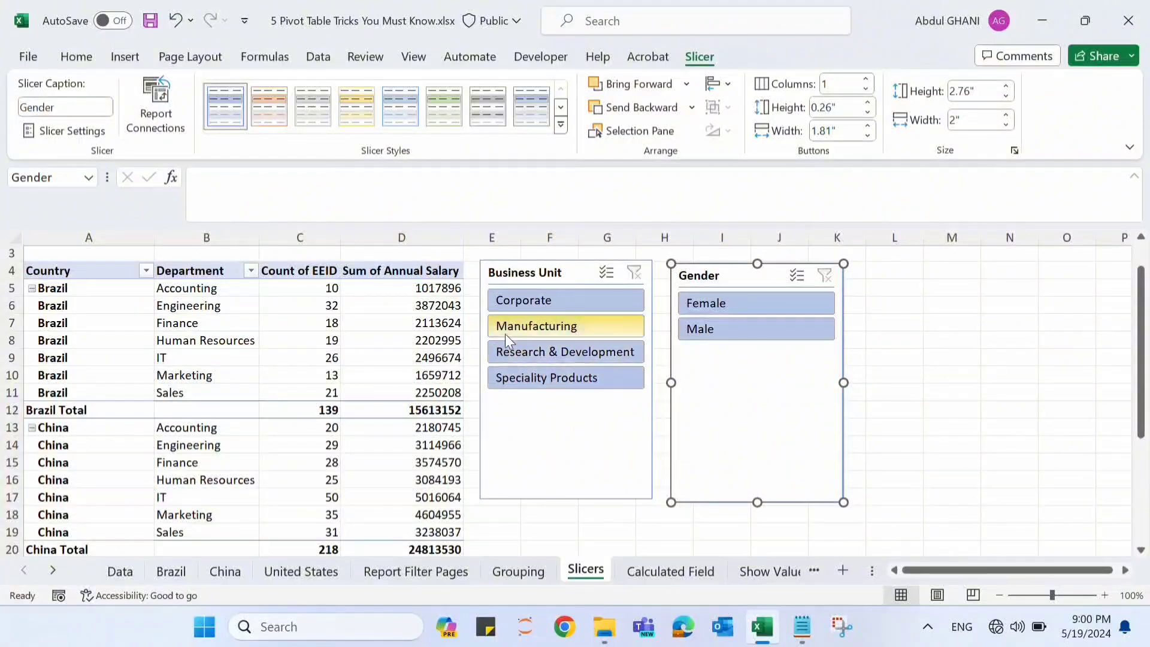
# Filter the pivot to Corporate and Research & Development business units and male employees.
pyautogui.click(538, 307)
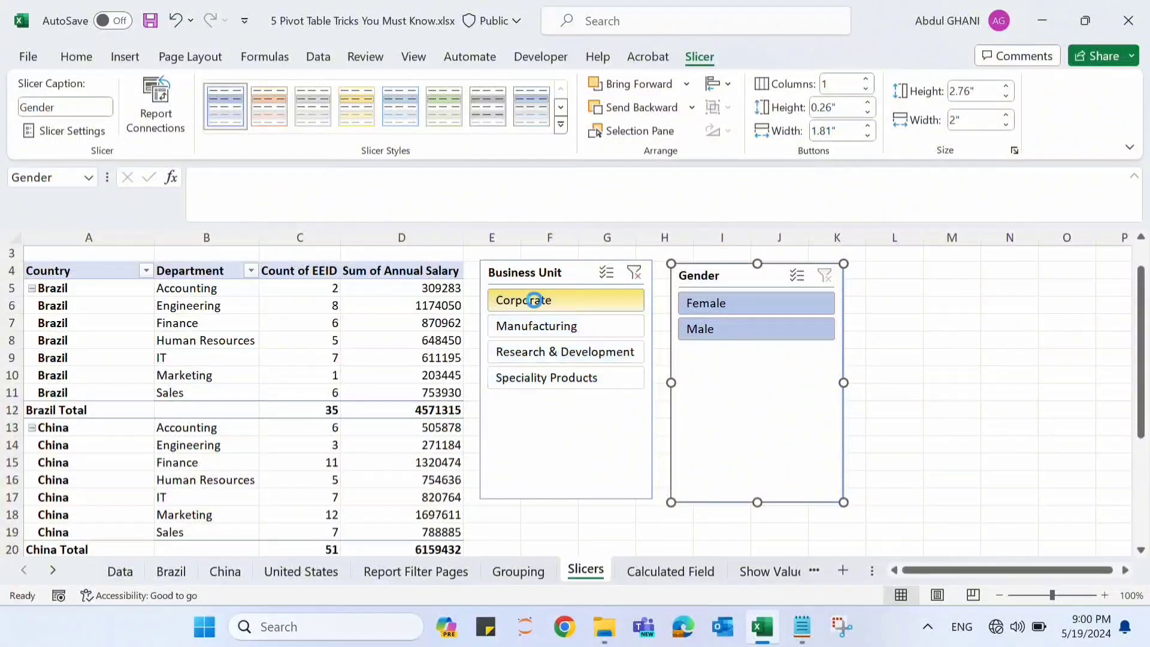
pyautogui.click(608, 273)
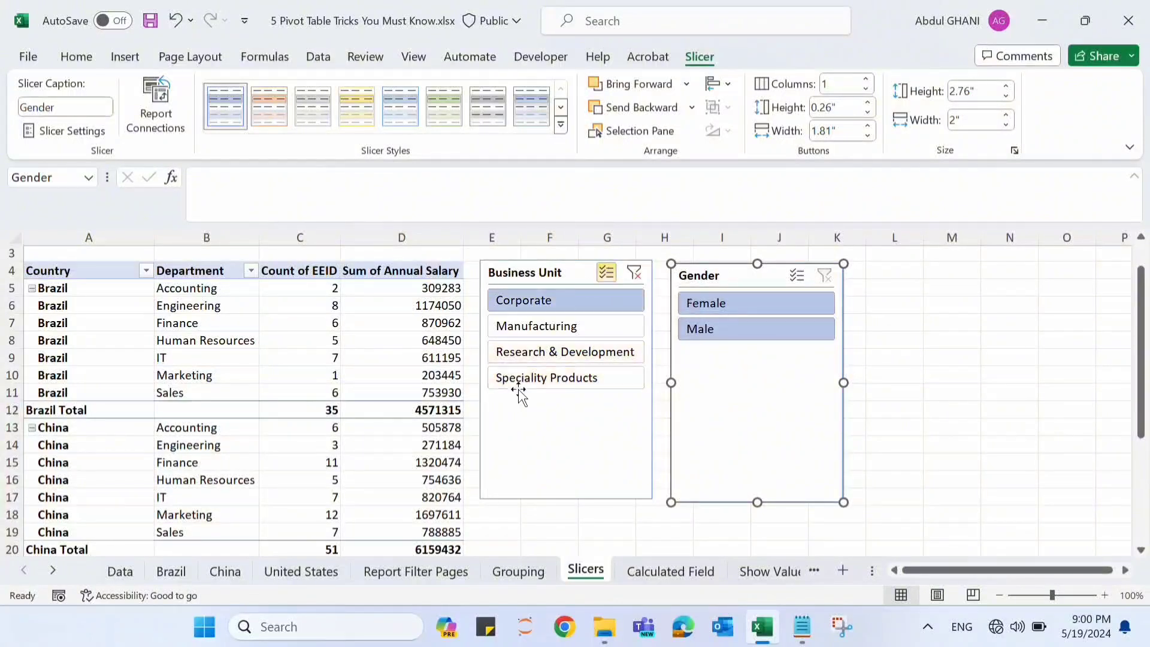
pyautogui.click(527, 359)
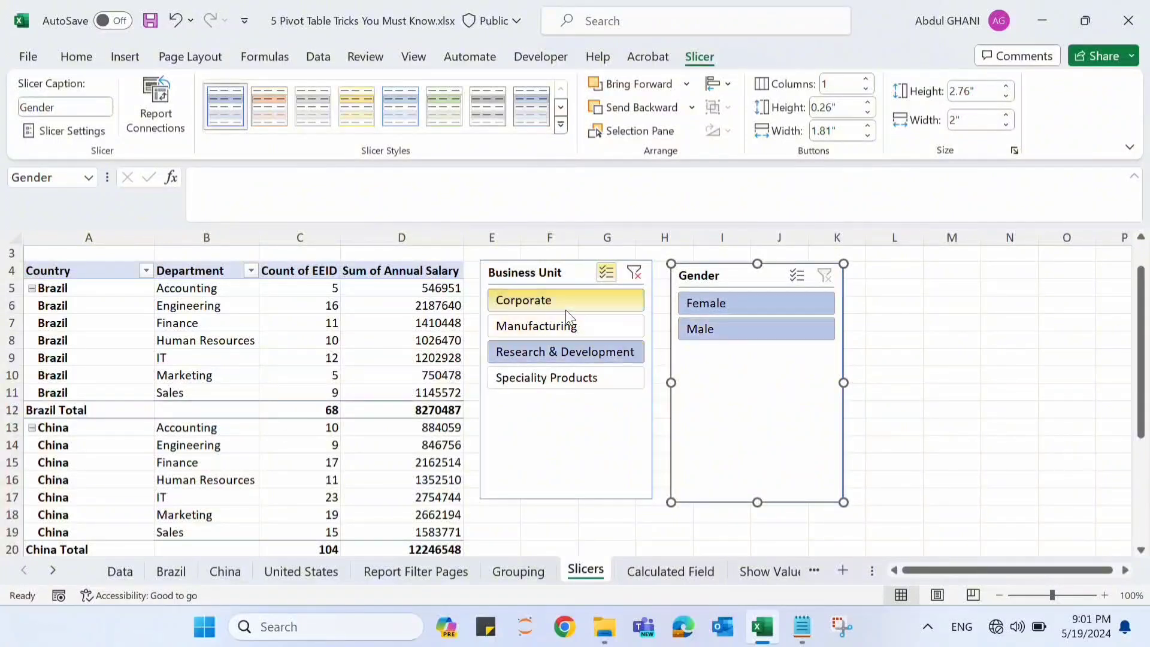
pyautogui.click(711, 335)
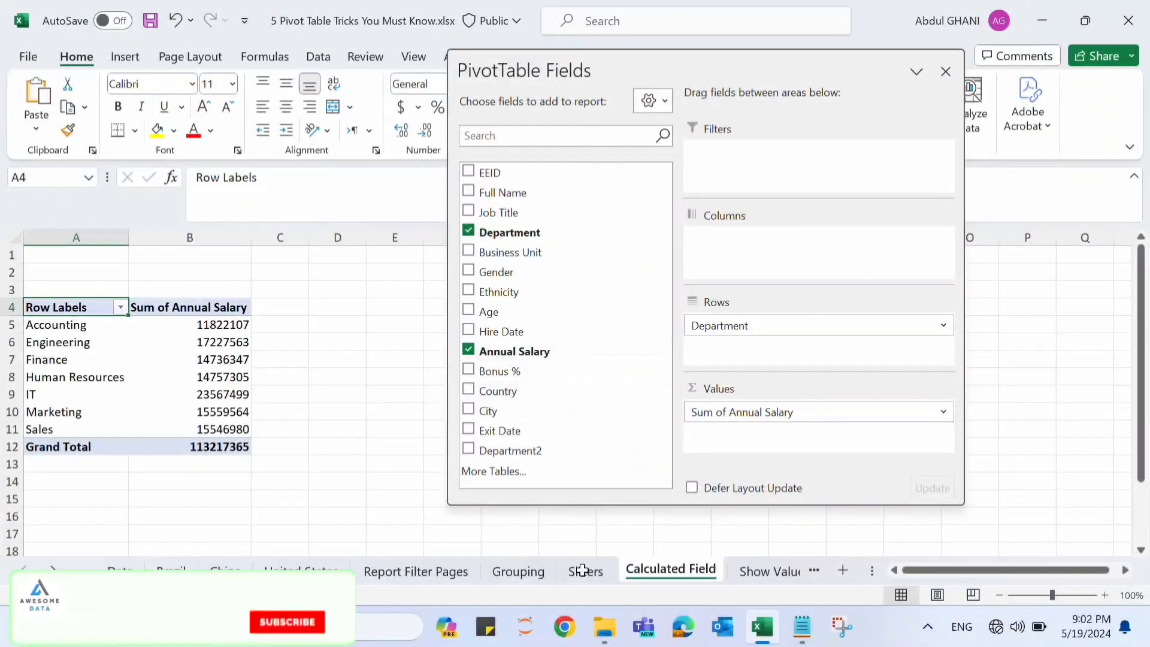
# Look over the Calculated Field pivot's Annual Salary totals by department.
pyautogui.moveTo(225, 400)
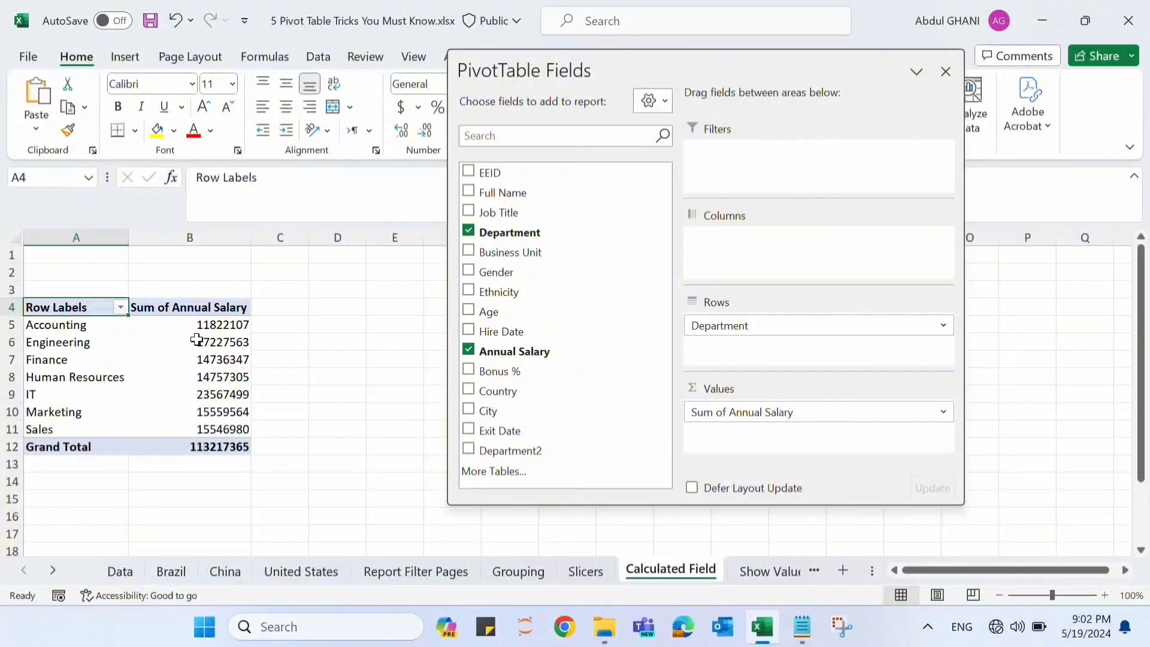
pyautogui.moveTo(216, 444)
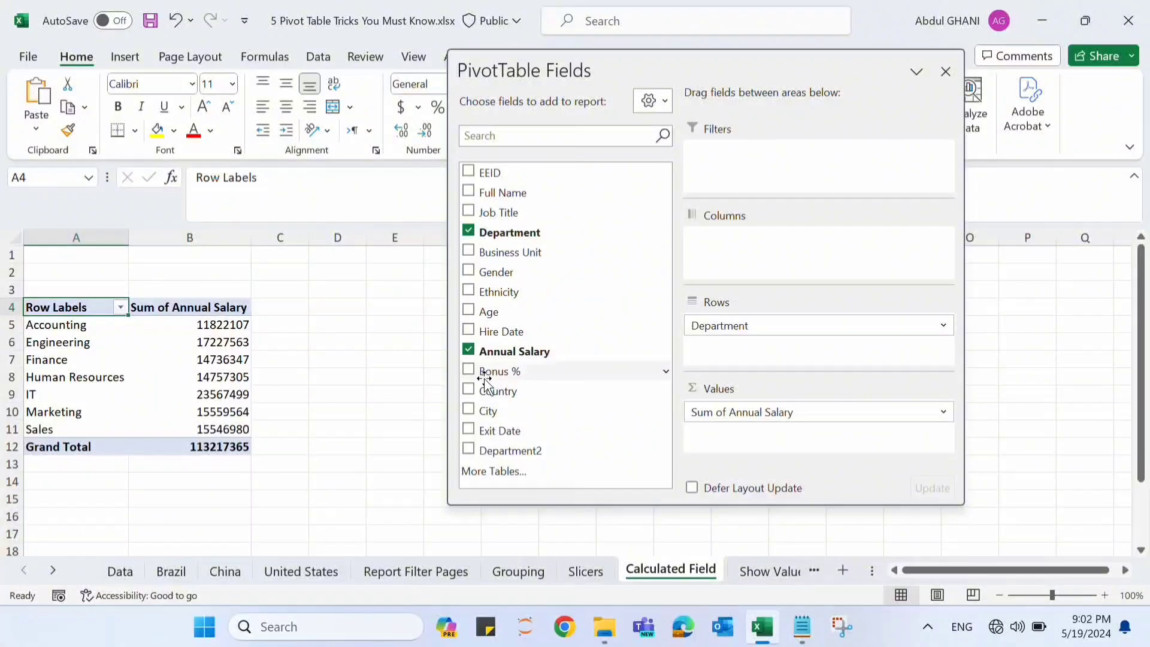
# Inspect the Data sheet's Annual Salary and Bonus % values, then return to Calculated Field.
pyautogui.click(125, 574)
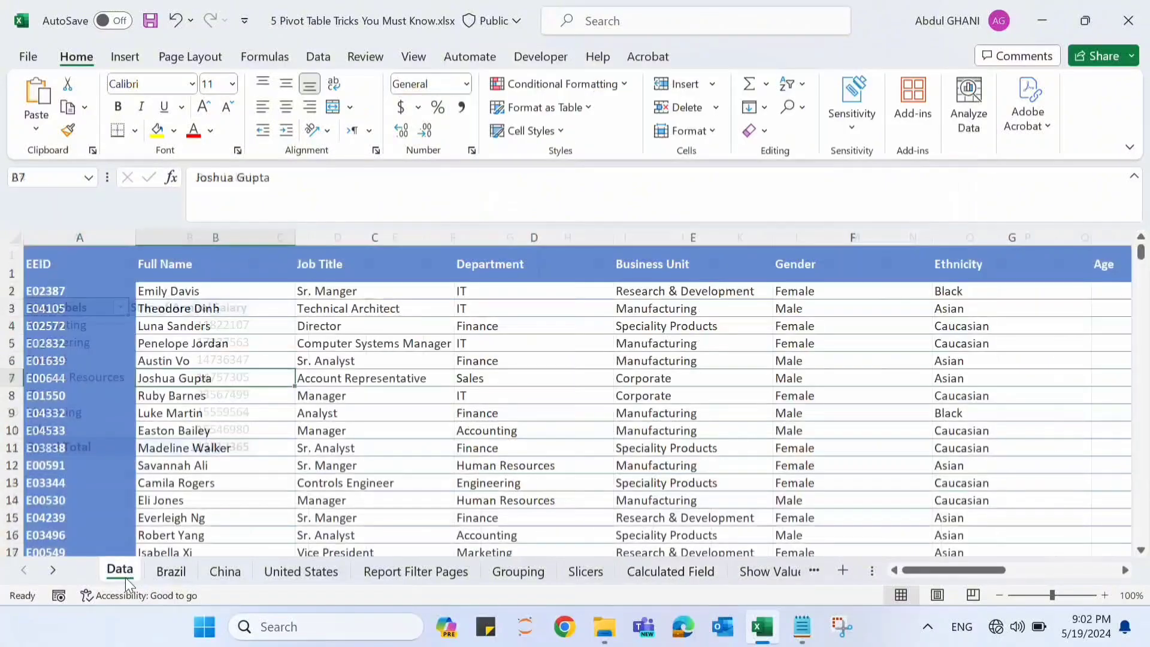
pyautogui.moveTo(926, 577); pyautogui.dragTo(1024, 548)
pyautogui.click(497, 242)
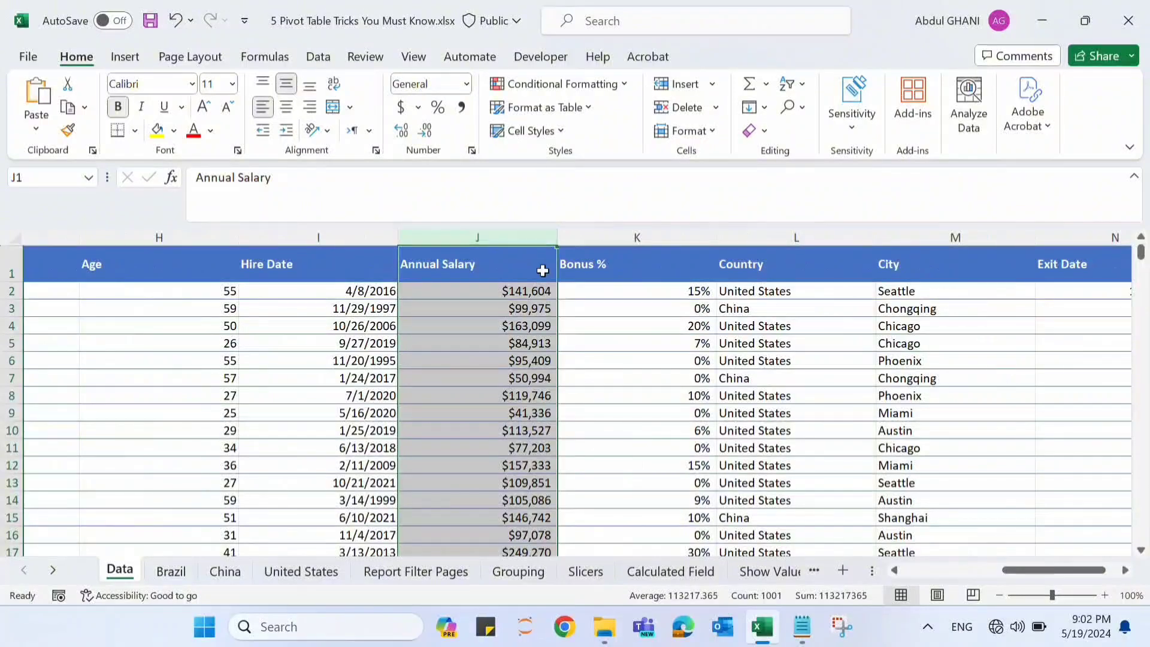
pyautogui.click(625, 236)
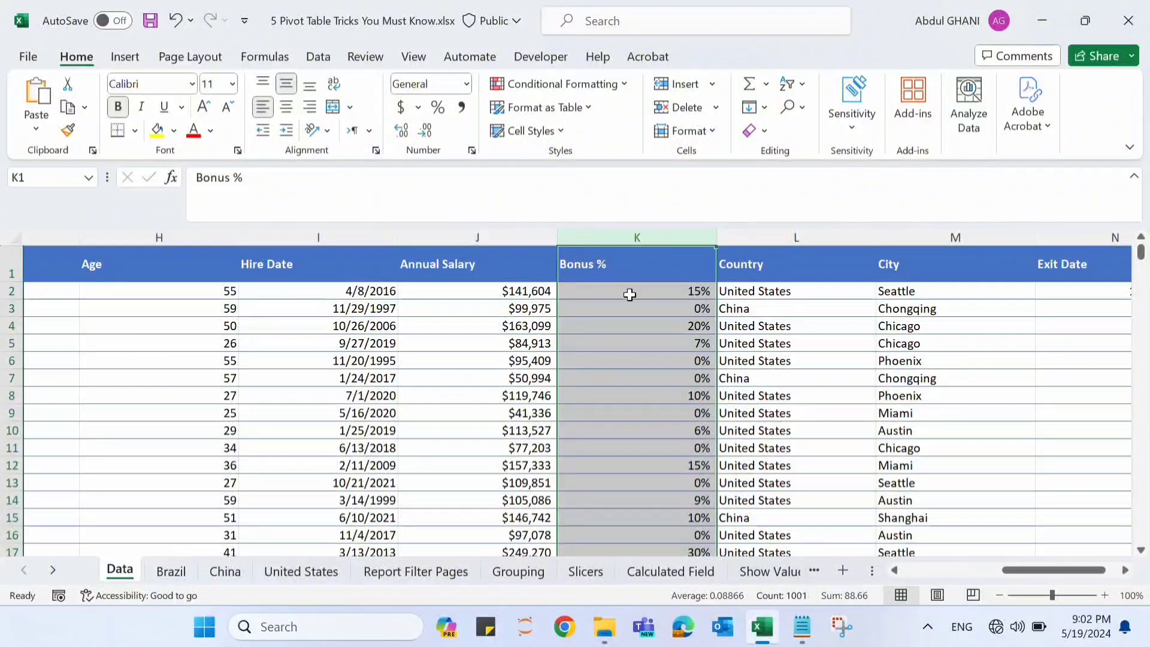
pyautogui.click(630, 295)
pyautogui.click(509, 291)
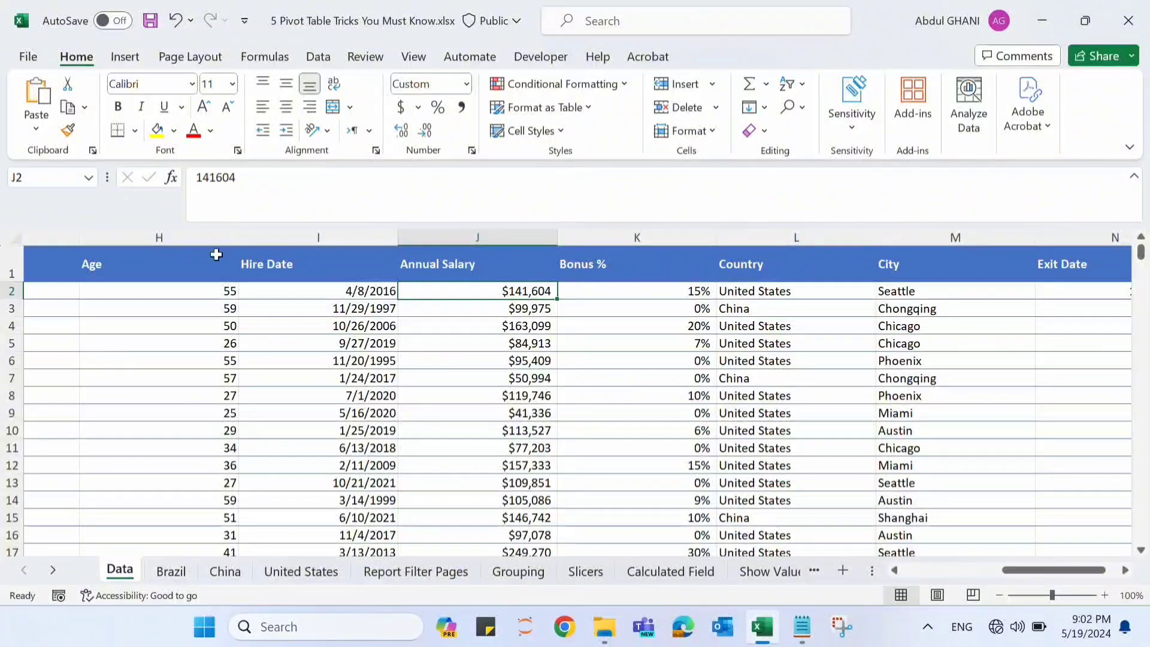
pyautogui.click(608, 292)
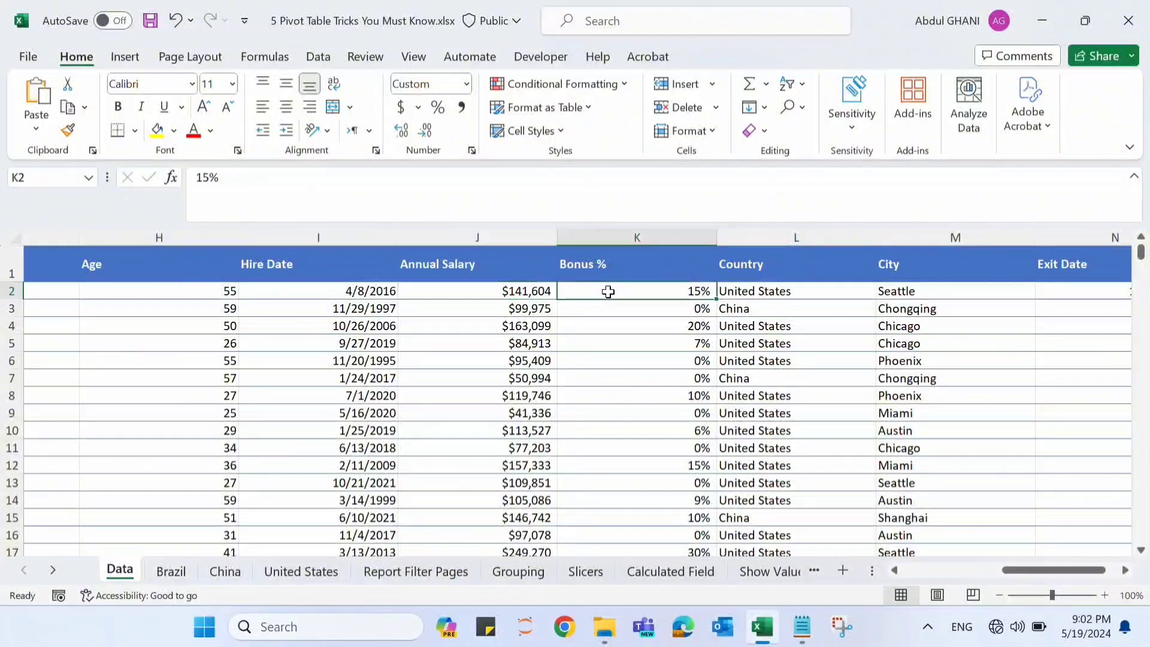
pyautogui.click(484, 297)
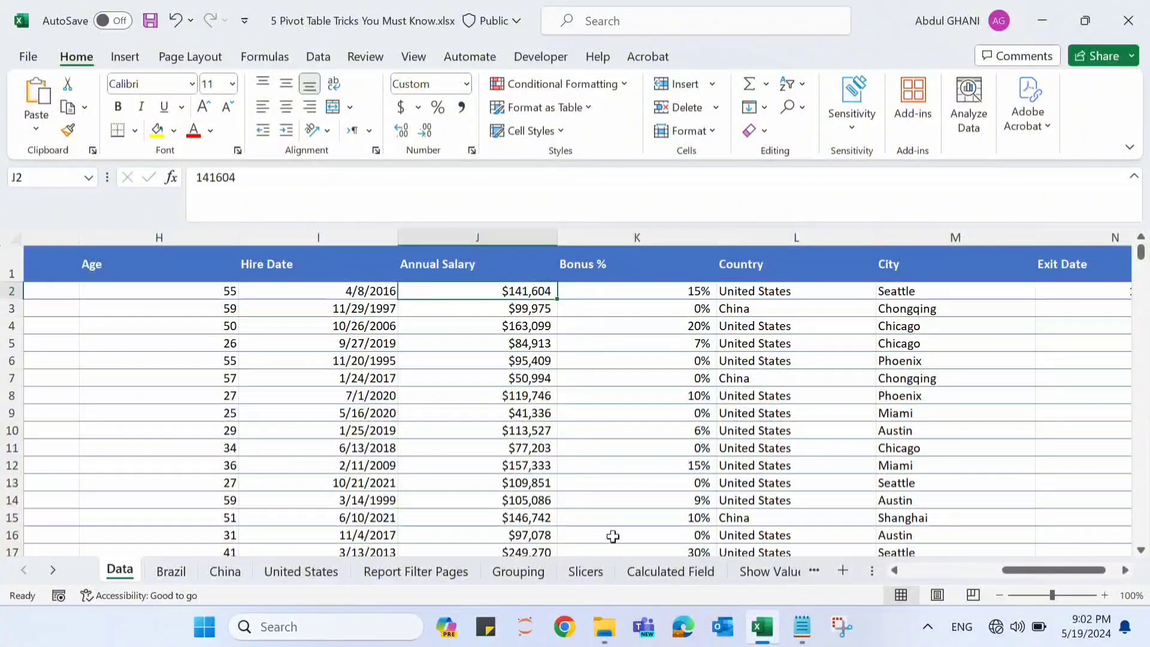
pyautogui.click(649, 572)
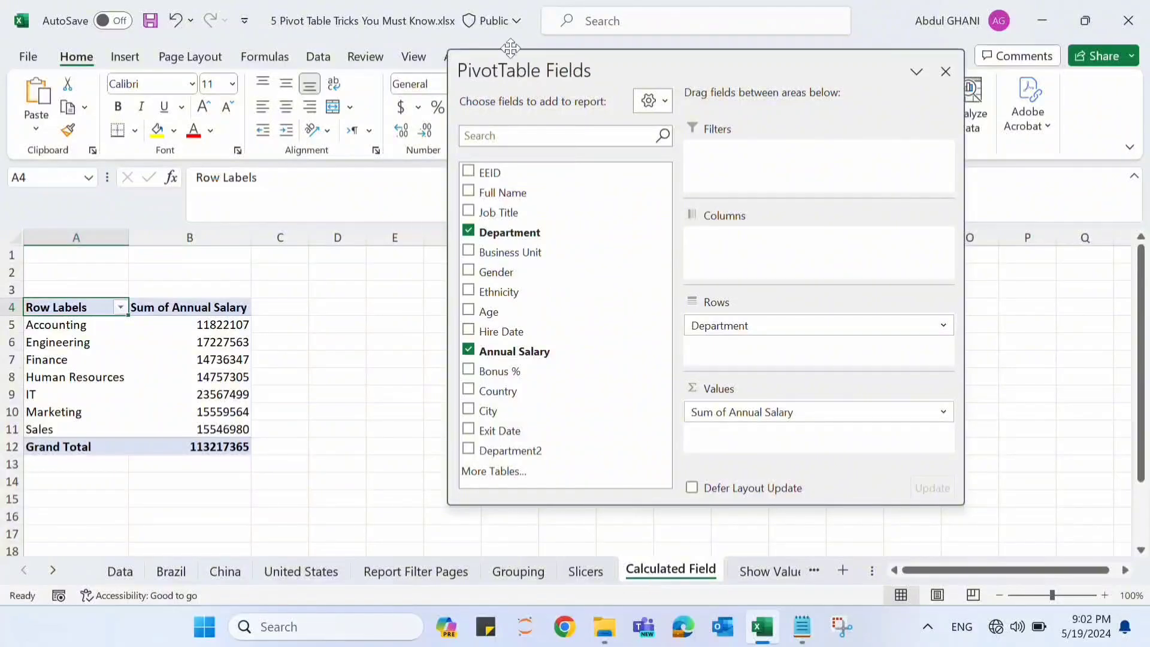
# Start a new pivot calculated field named NewSalary.
pyautogui.moveTo(707, 69); pyautogui.dragTo(772, 174)
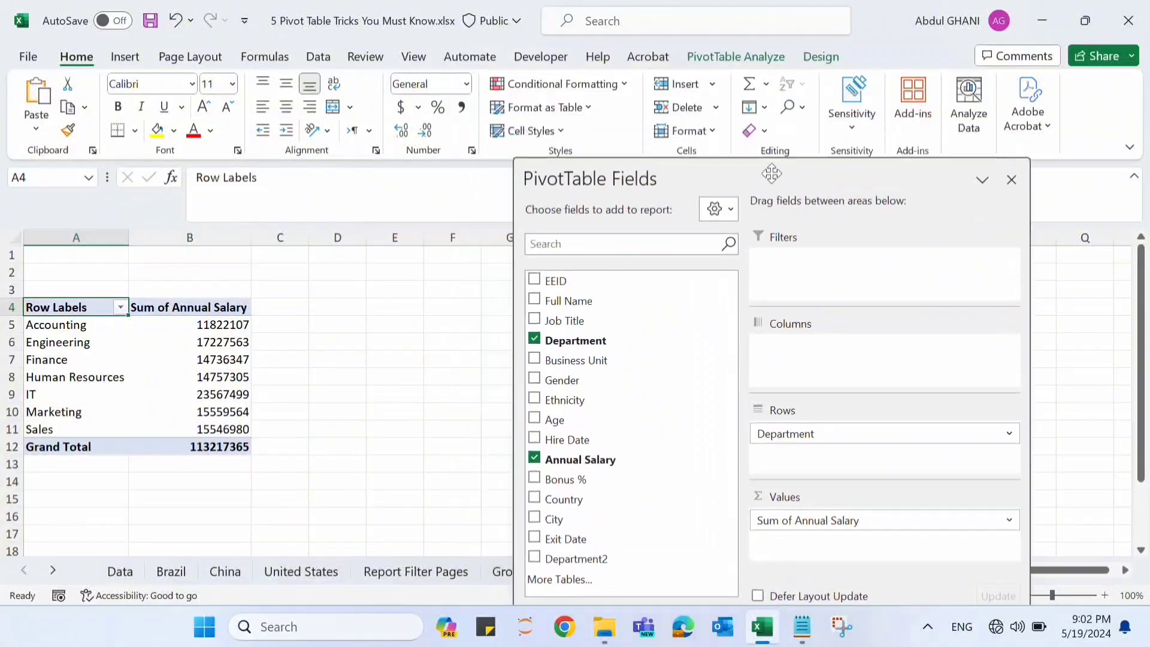
pyautogui.click(766, 59)
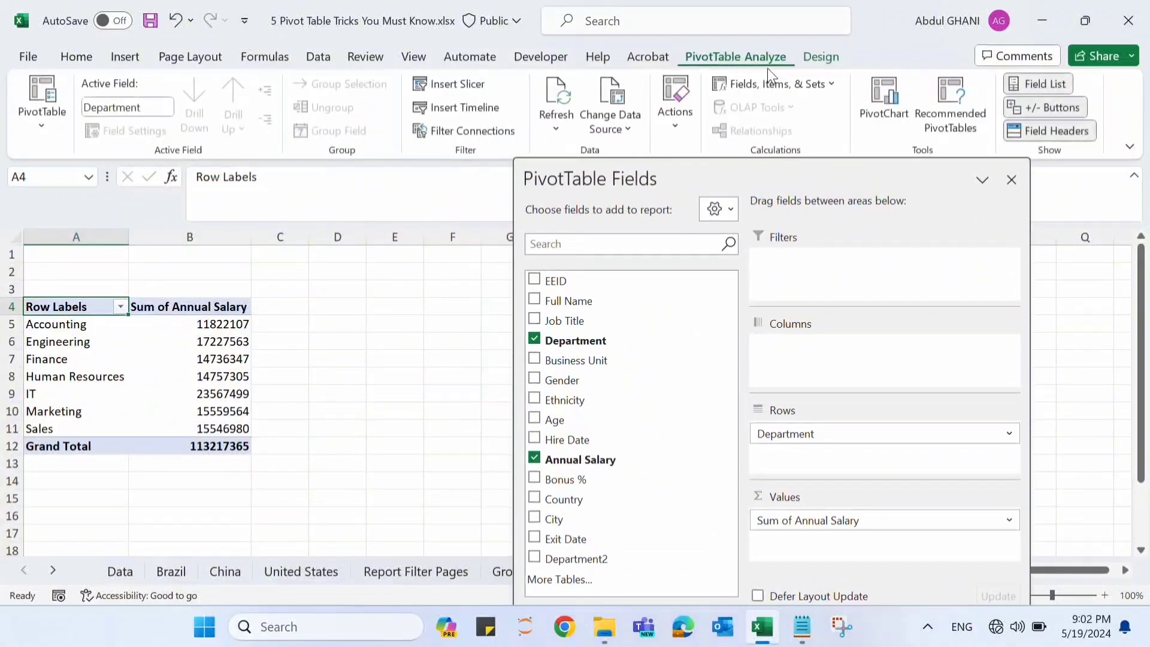
pyautogui.click(805, 85)
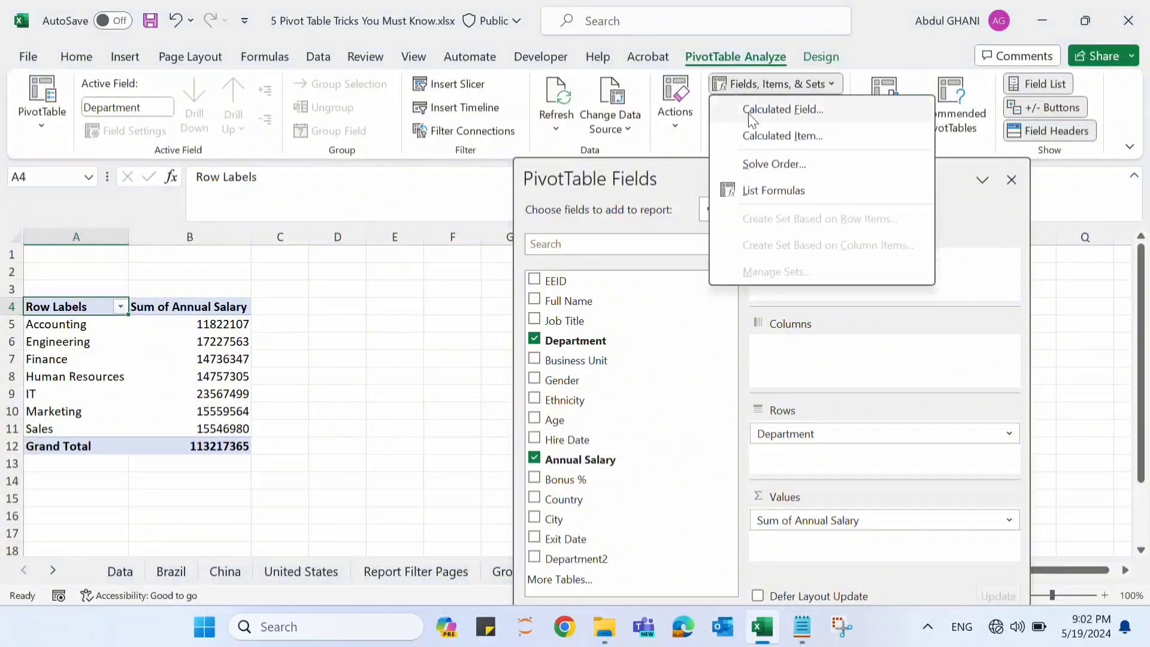
pyautogui.click(770, 110)
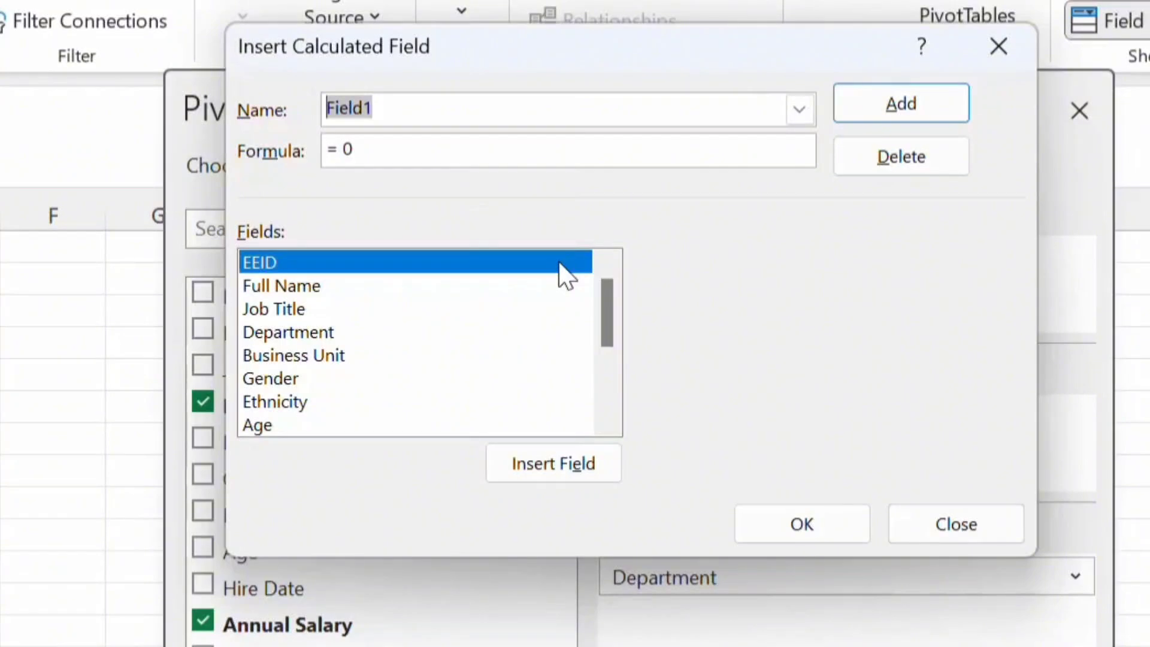
pyautogui.write('NewSalary')
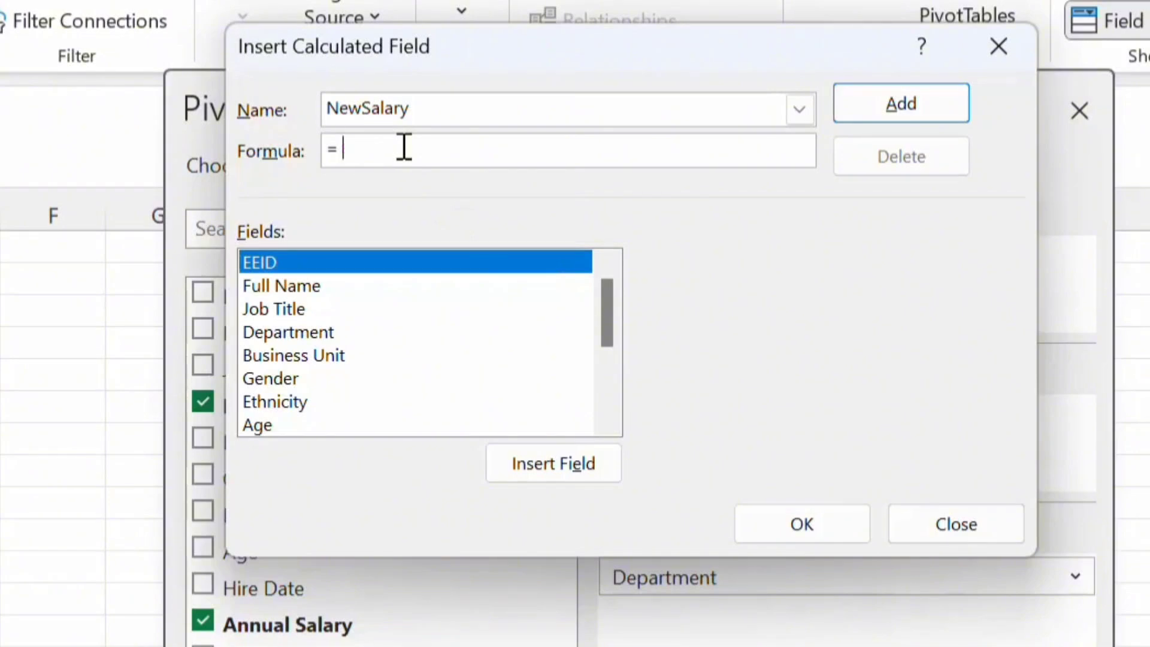
# Enter the formula 'Annual Salary'+('Annual Salary'*'Bonus %') and add the field.
pyautogui.moveTo(602, 301); pyautogui.dragTo(607, 347)
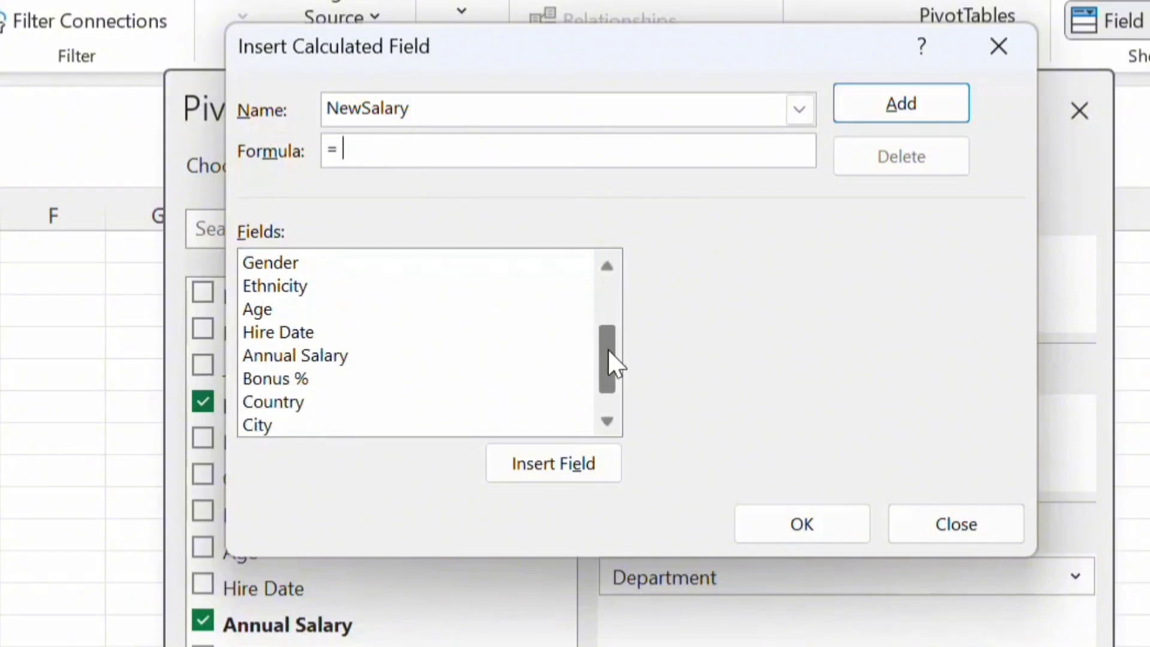
pyautogui.doubleClick(338, 355)
pyautogui.write('+ (')
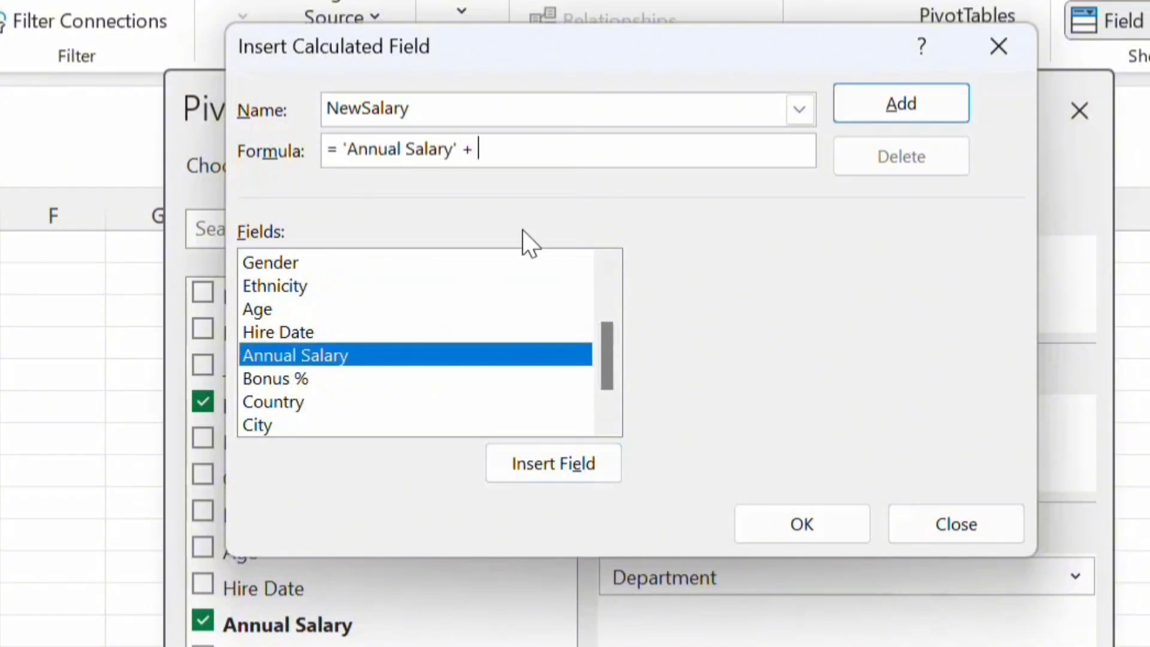
pyautogui.doubleClick(425, 360)
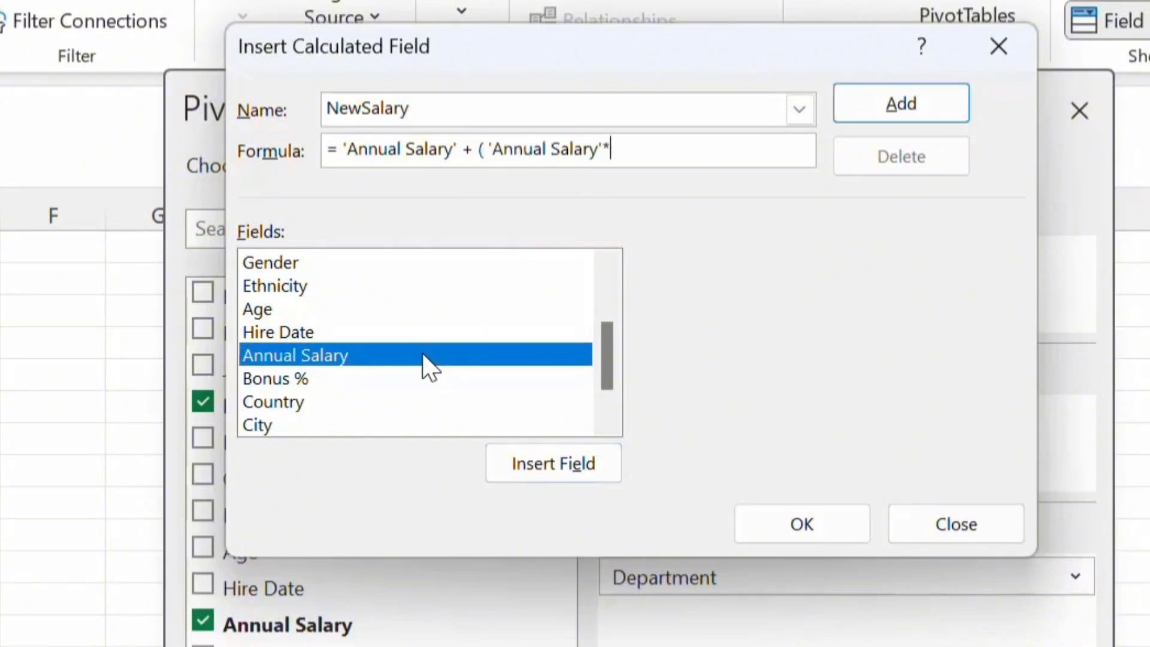
pyautogui.write('*')
pyautogui.click(288, 379)
pyautogui.click(531, 467)
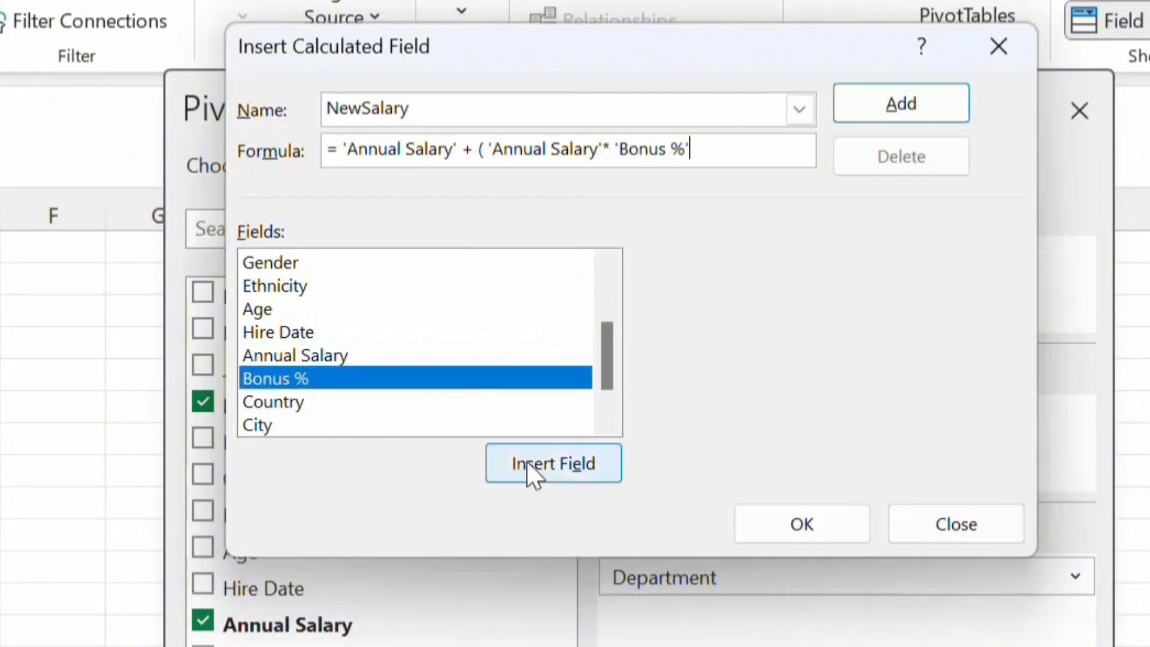
pyautogui.write(')')
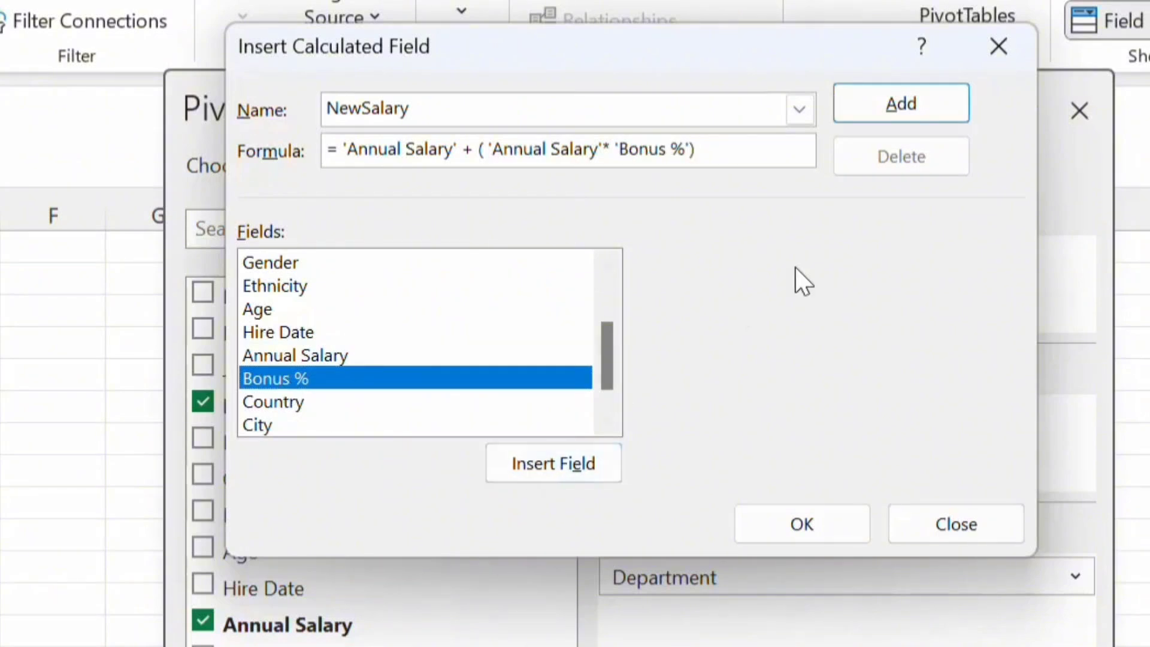
pyautogui.click(887, 103)
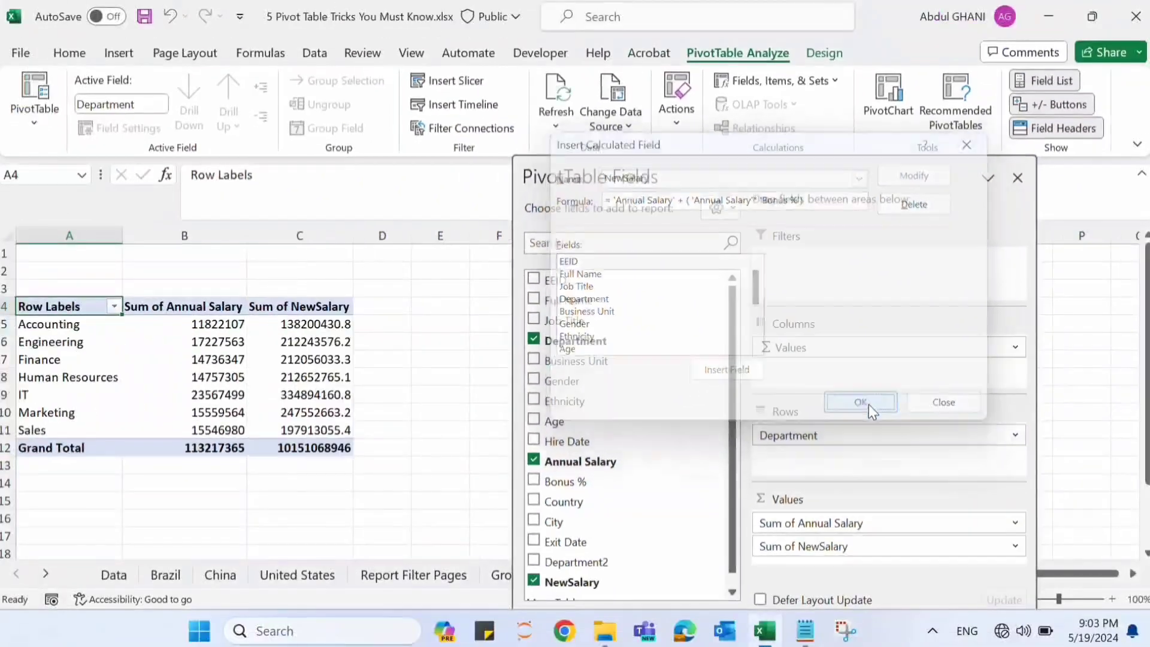
# Confirm the calculated field and list the pivot rows by Full Name instead of Department.
pyautogui.click(808, 522)
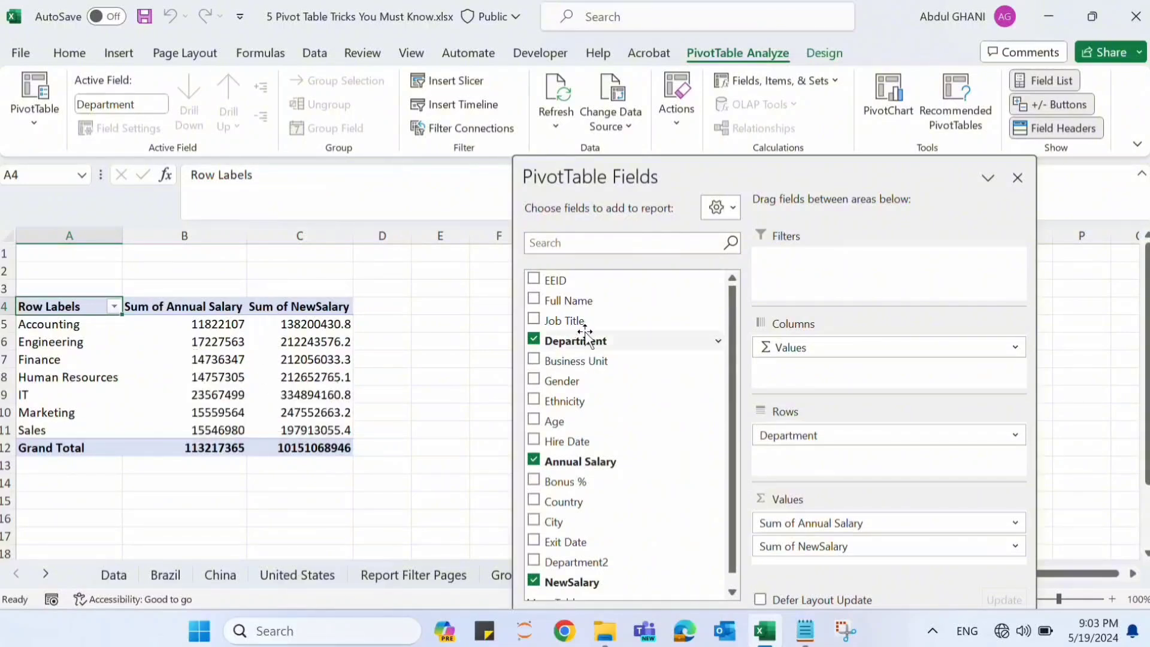
pyautogui.click(533, 340)
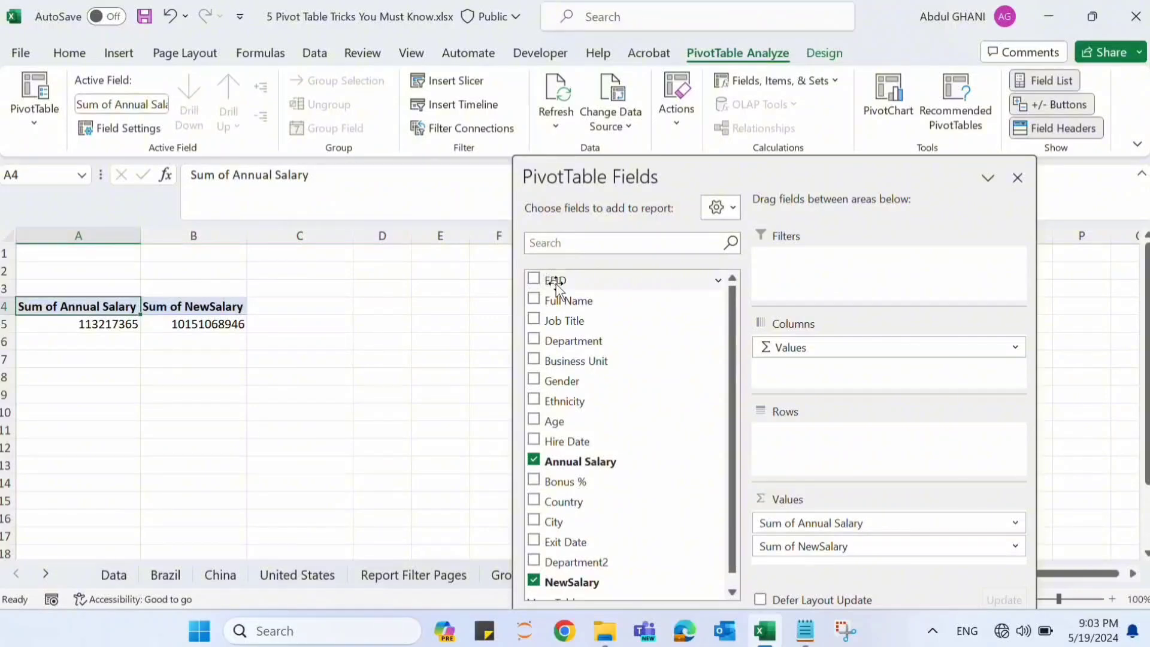
pyautogui.moveTo(570, 300); pyautogui.dragTo(827, 446)
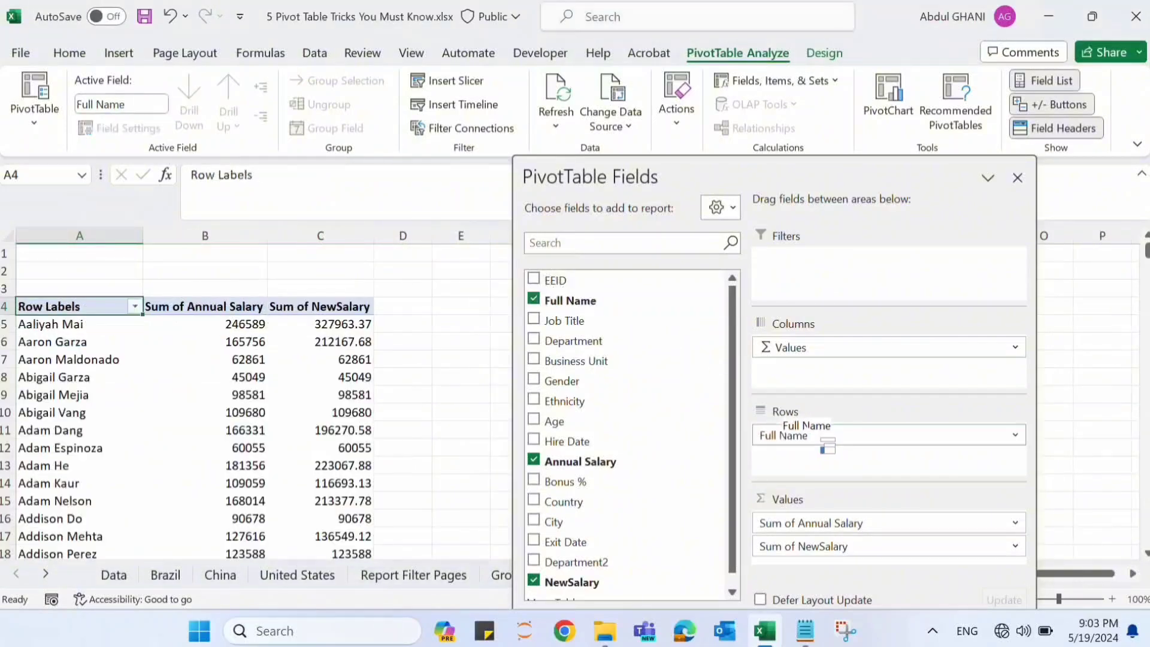
# Add EEID to the rows and compare salary and NewSalary per employee, starting with E00005.
pyautogui.click(226, 326)
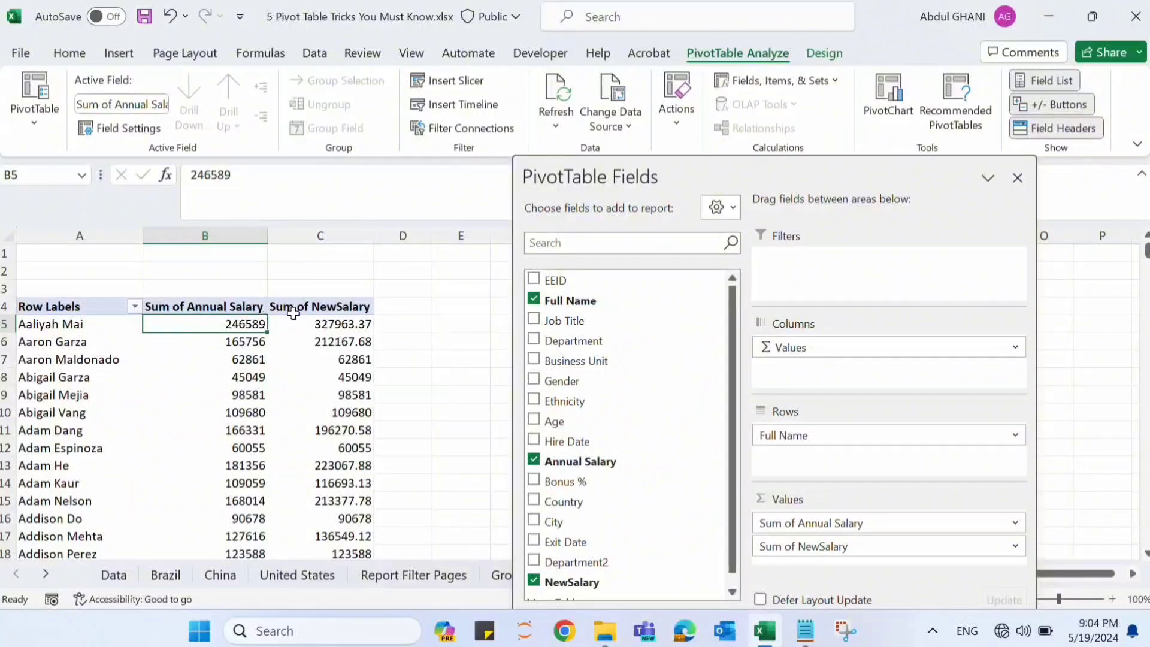
pyautogui.moveTo(321, 329)
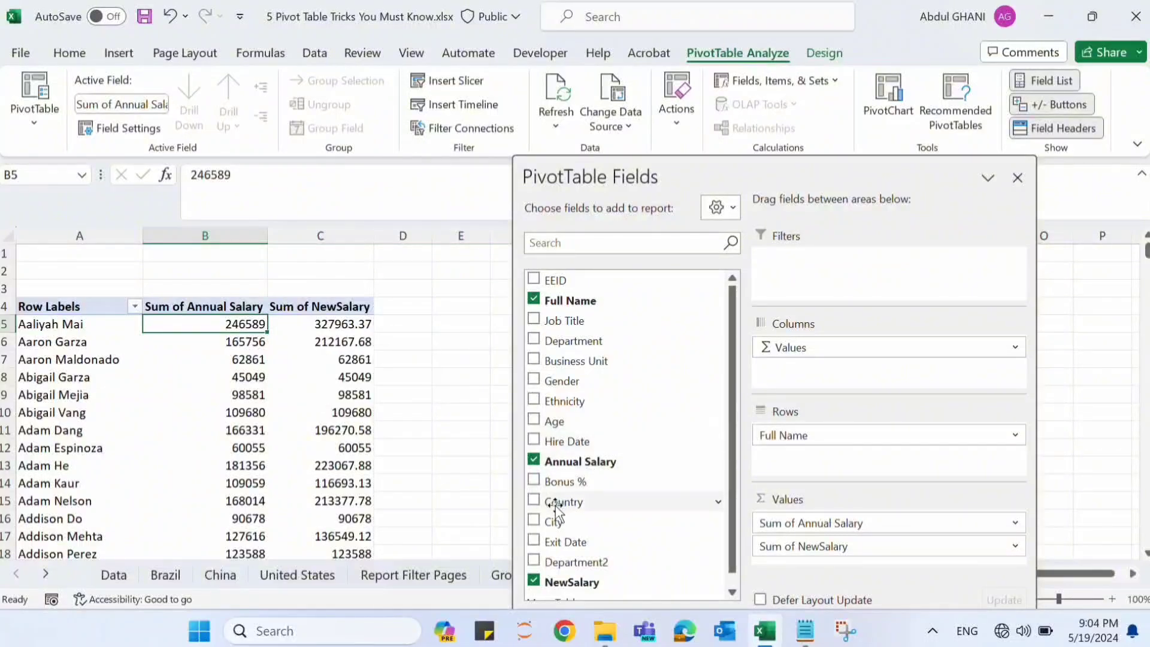
pyautogui.moveTo(602, 482); pyautogui.dragTo(805, 434)
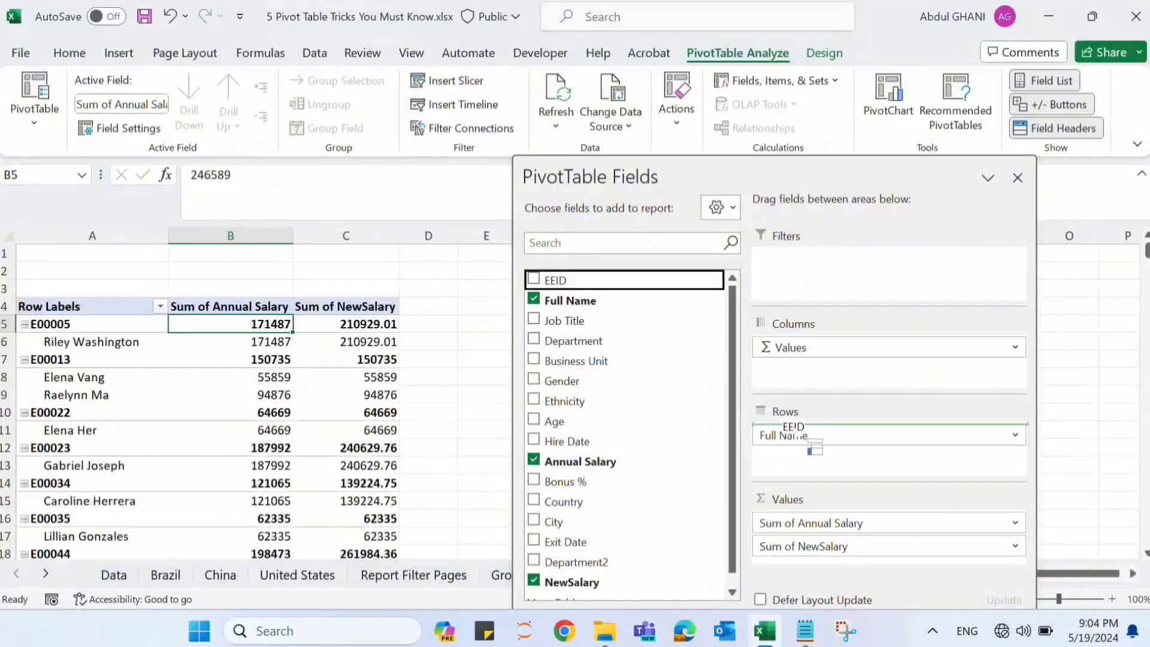
pyautogui.click(83, 325)
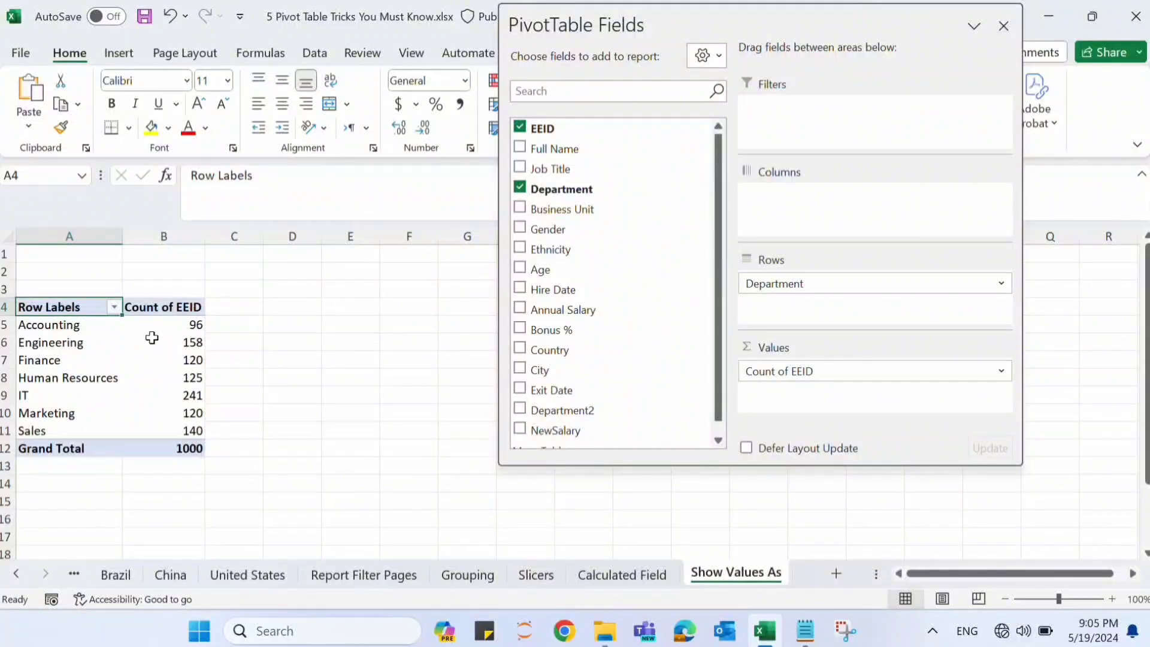
# Show Count of EEID as % of Grand Total, giving IT 24.10% and Engineering 15.80%.
pyautogui.moveTo(199, 358)
pyautogui.moveTo(147, 406)
pyautogui.rightClick(185, 342)
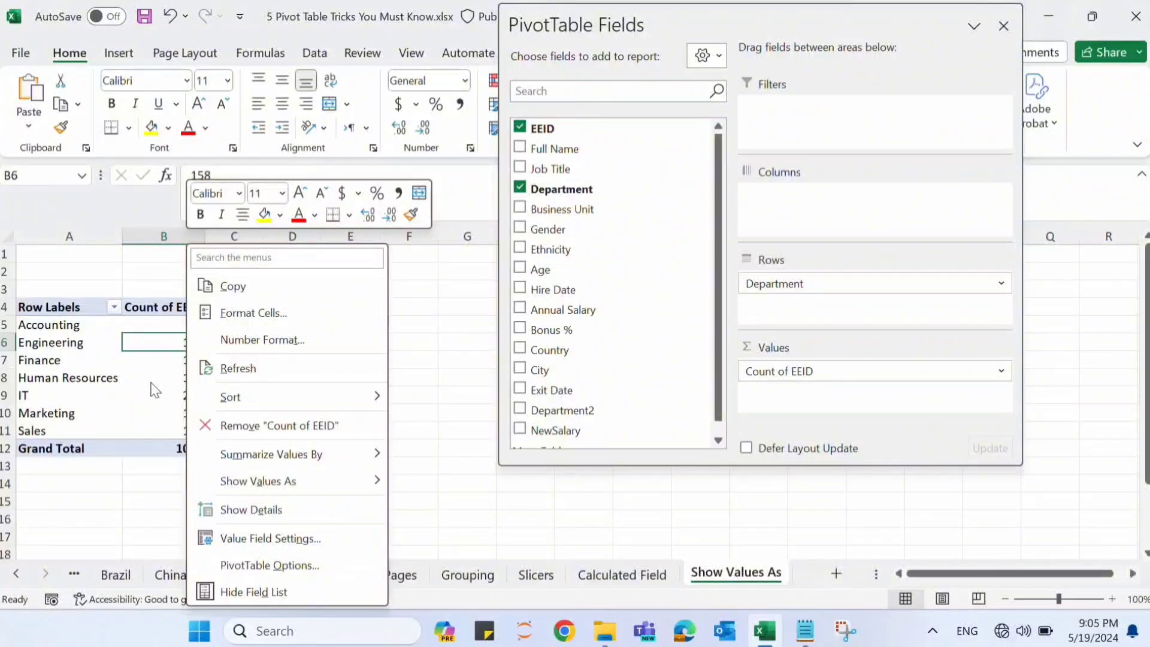
pyautogui.moveTo(333, 484)
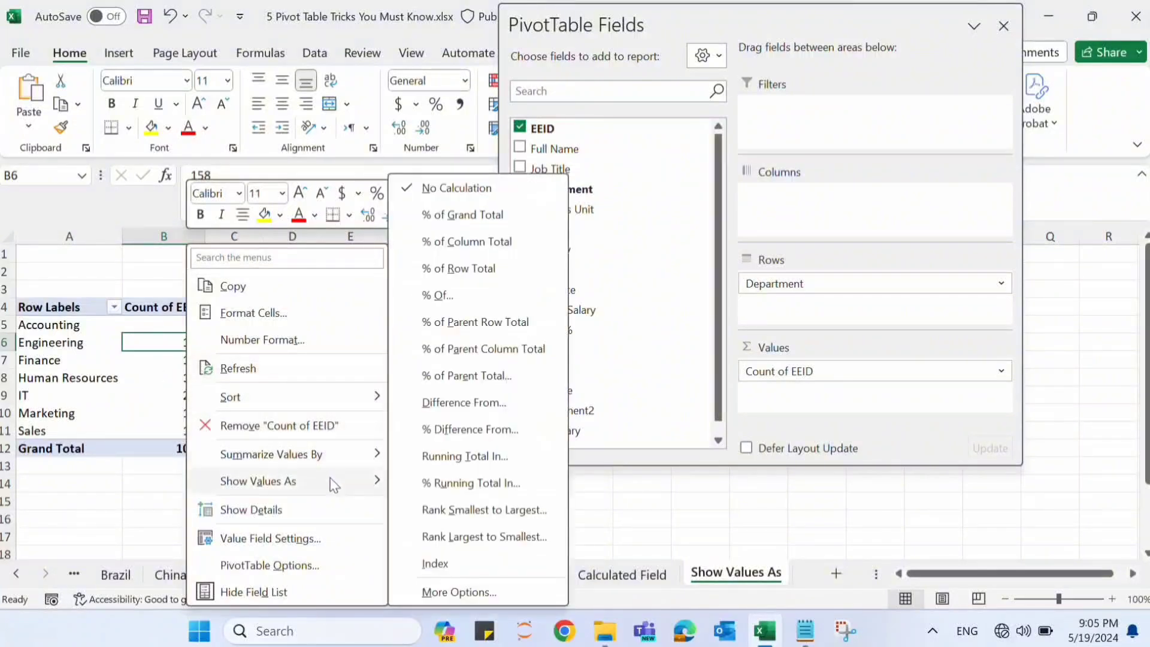
pyautogui.click(480, 222)
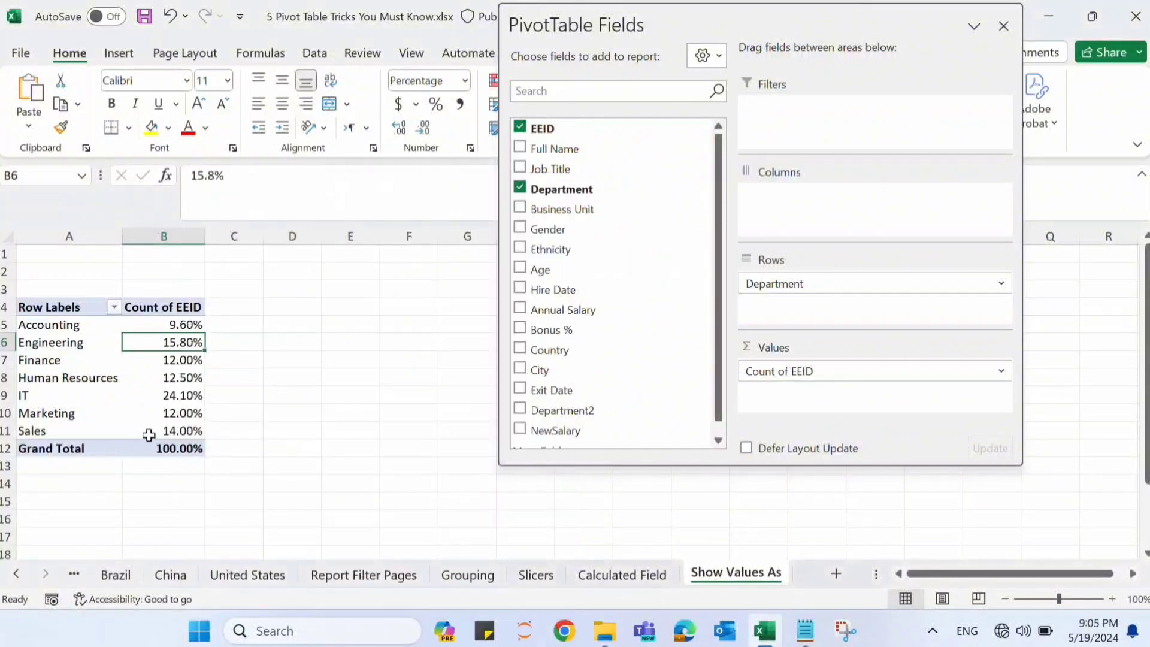
# Review department shares: Accounting 9.6%, Sales 14%, IT 24.1%.
pyautogui.click(165, 324)
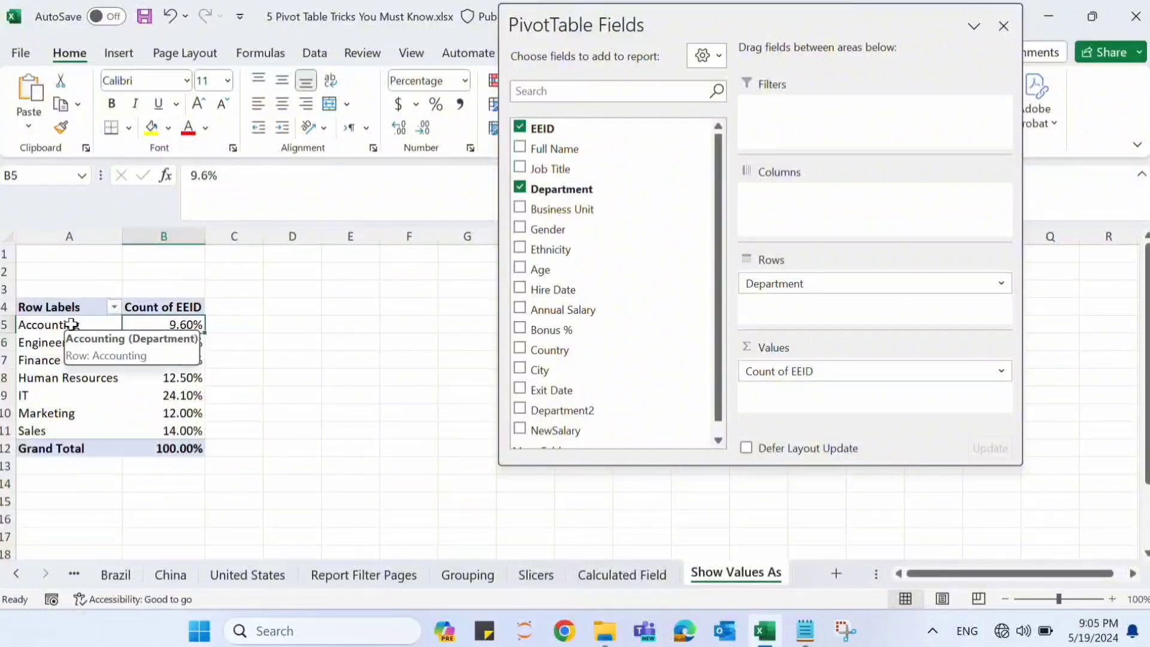
pyautogui.click(185, 428)
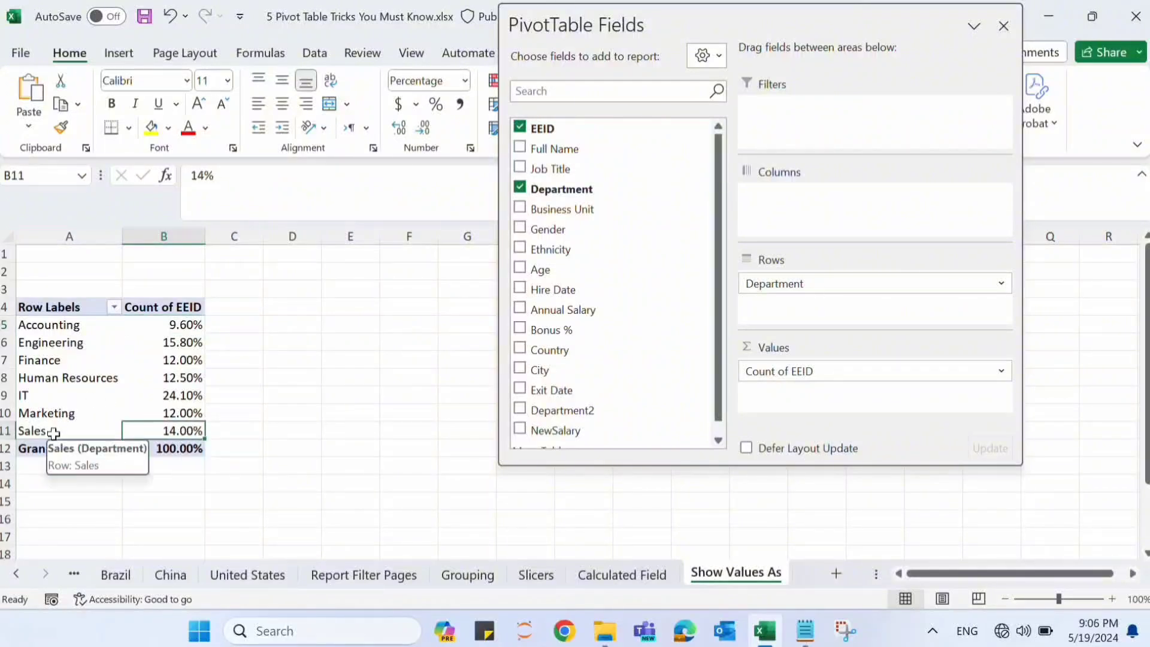
pyautogui.click(175, 395)
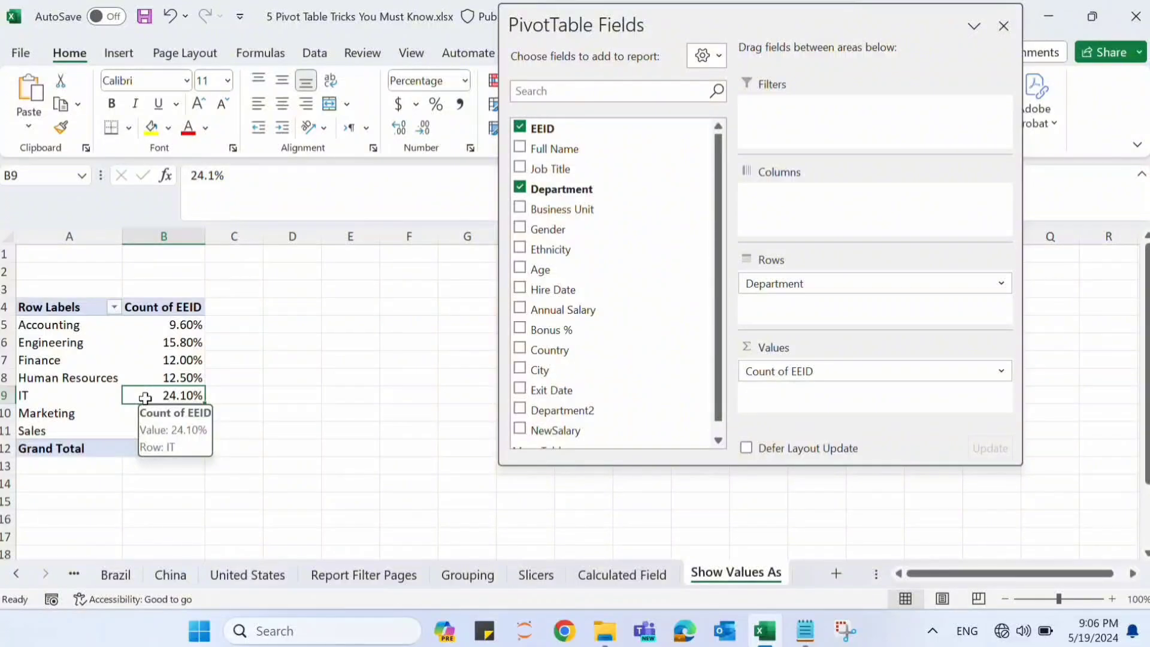
# Add Gender under Department to split each share into Female and Male rows.
pyautogui.click(520, 228)
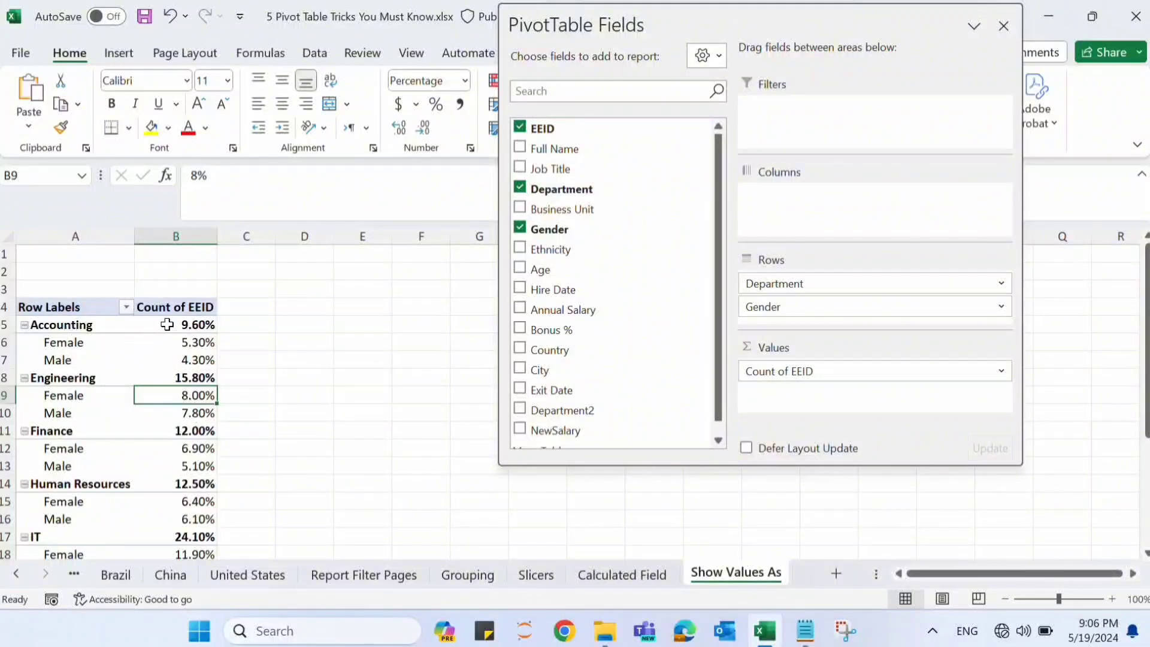
pyautogui.moveTo(190, 324)
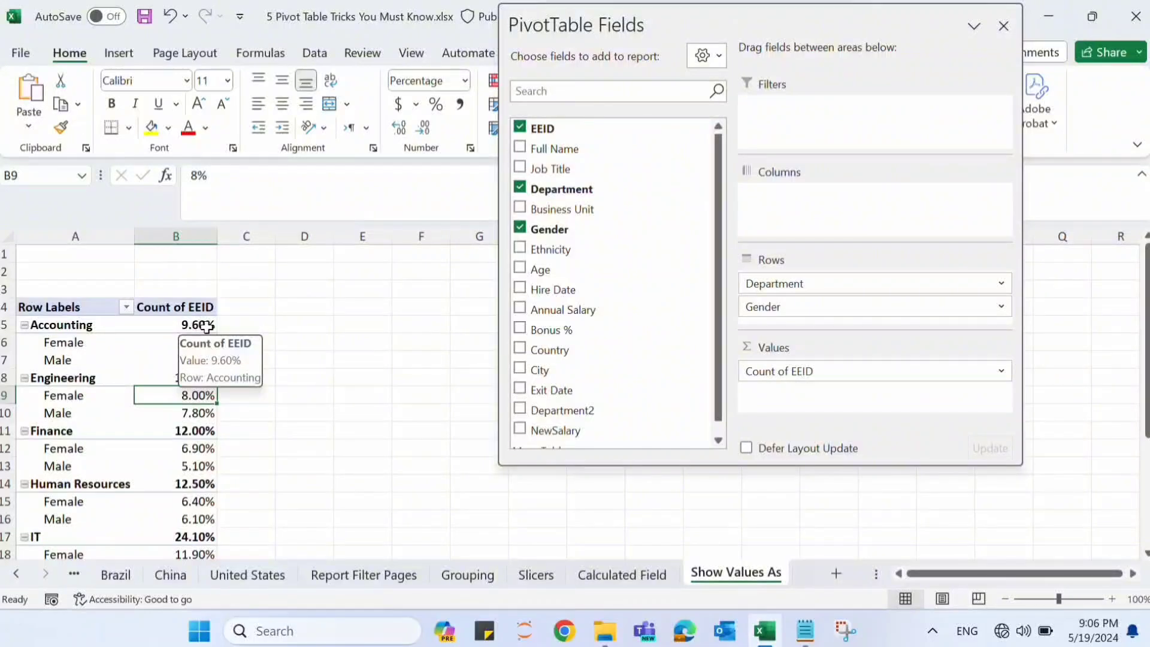
pyautogui.moveTo(67, 325)
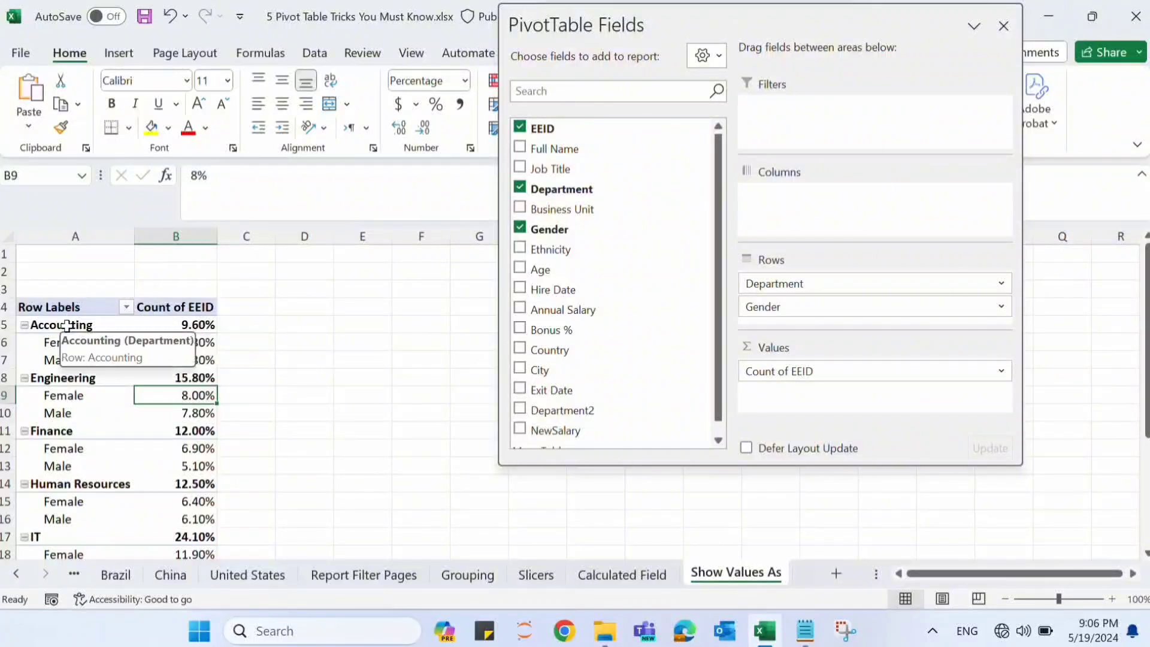